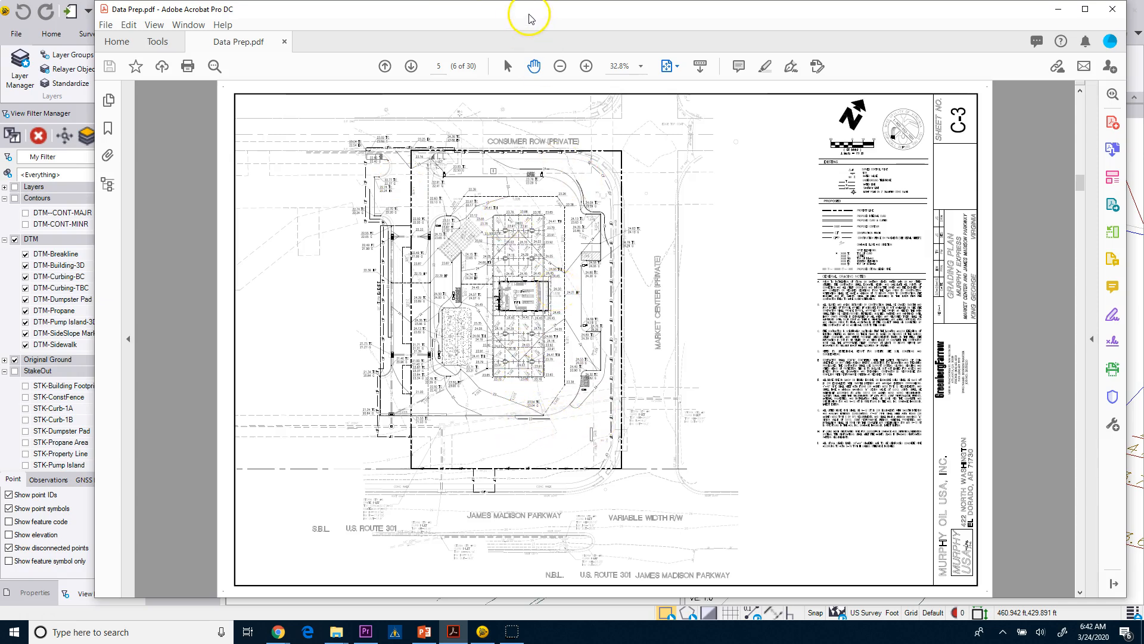
Step: Switch to Trimble Business Center, widen the Plan View, and bring an empty area beside the site linework into view
left_click_drag(530, 9, 485, 0)
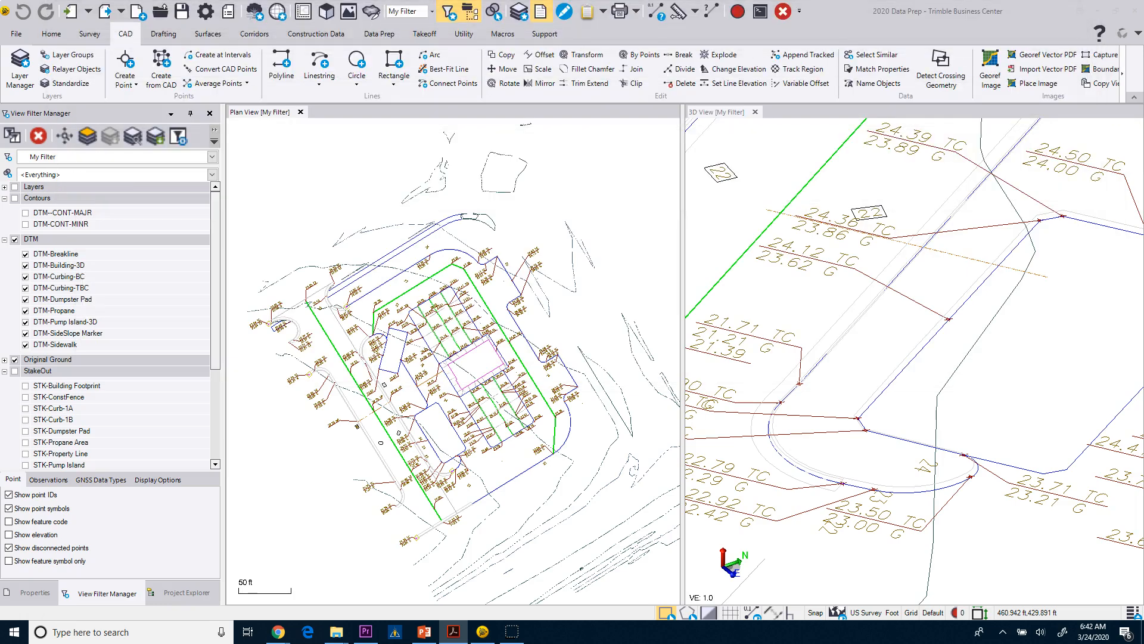
left_click_drag(682, 209, 866, 239)
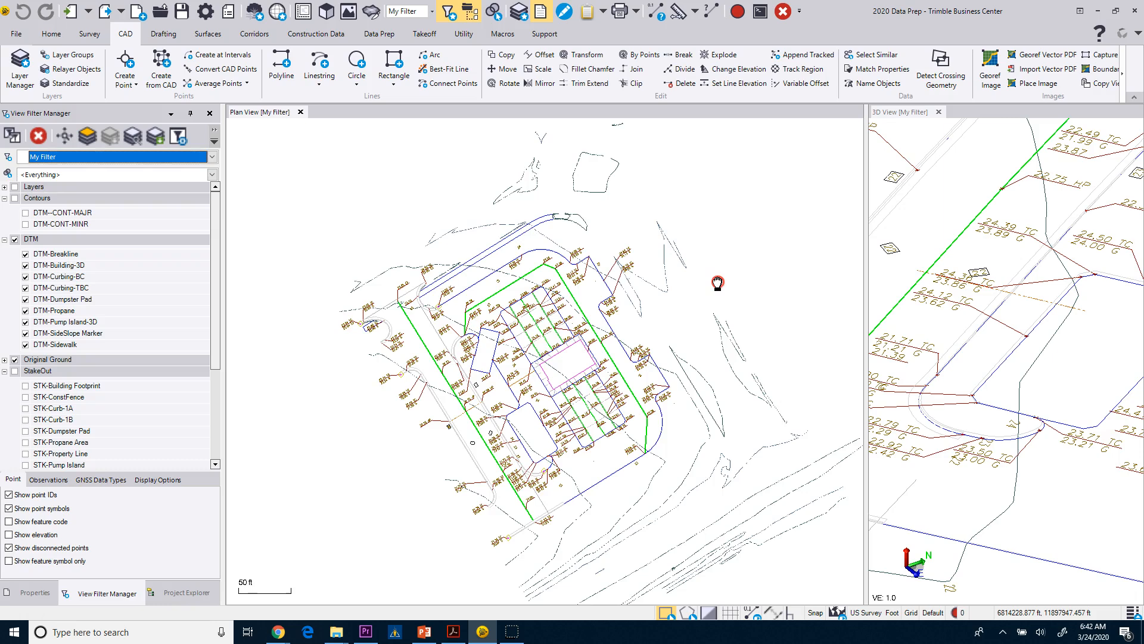
scroll(718, 281, "down", 2)
mouse_move(718, 281)
middle_mouse_down()
mouse_move(633, 276)
mouse_move(294, 318)
middle_mouse_up()
middle_click_drag(750, 322, 655, 320)
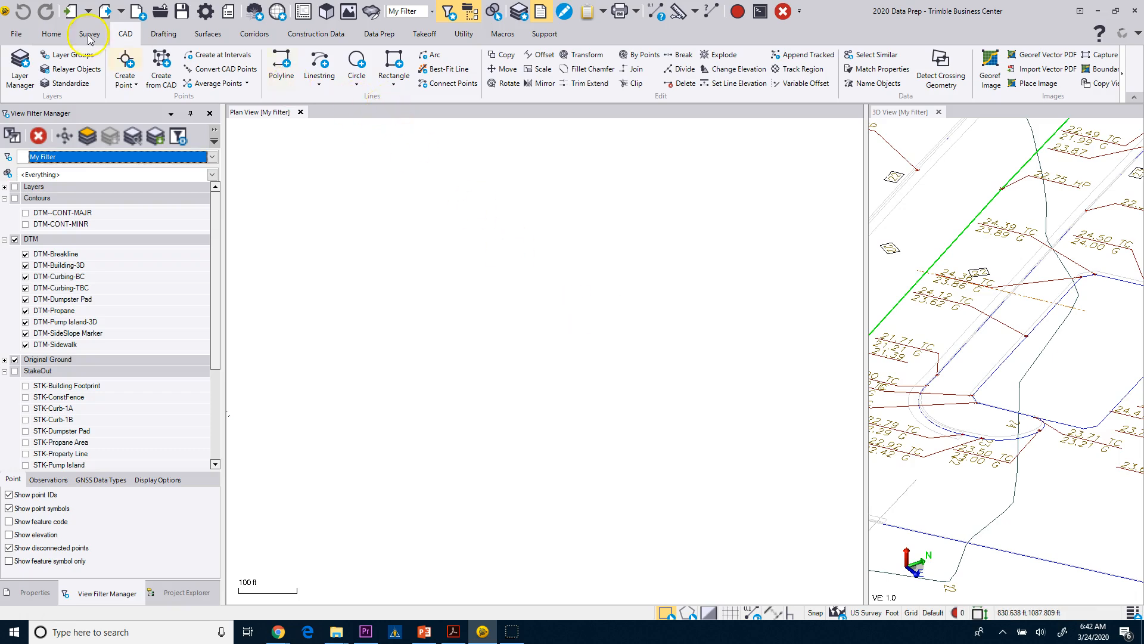
Step: Start an import and set the import folder to 2020_TBC Data Prep in Trimble Library Titles Production on the F: drive
left_click(71, 11)
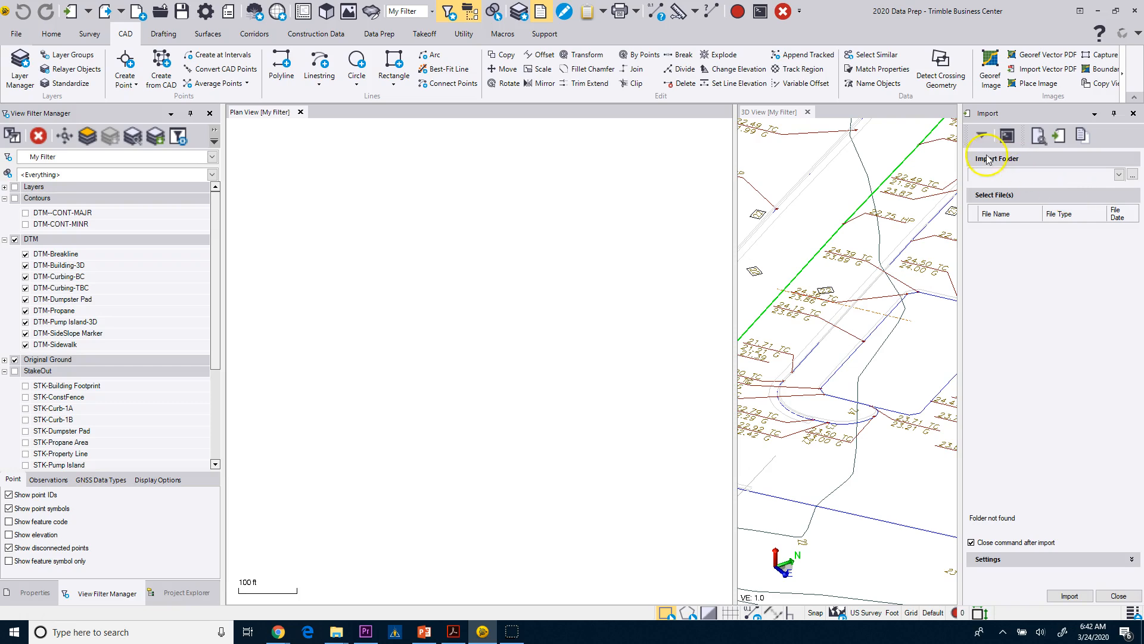
left_click(1133, 175)
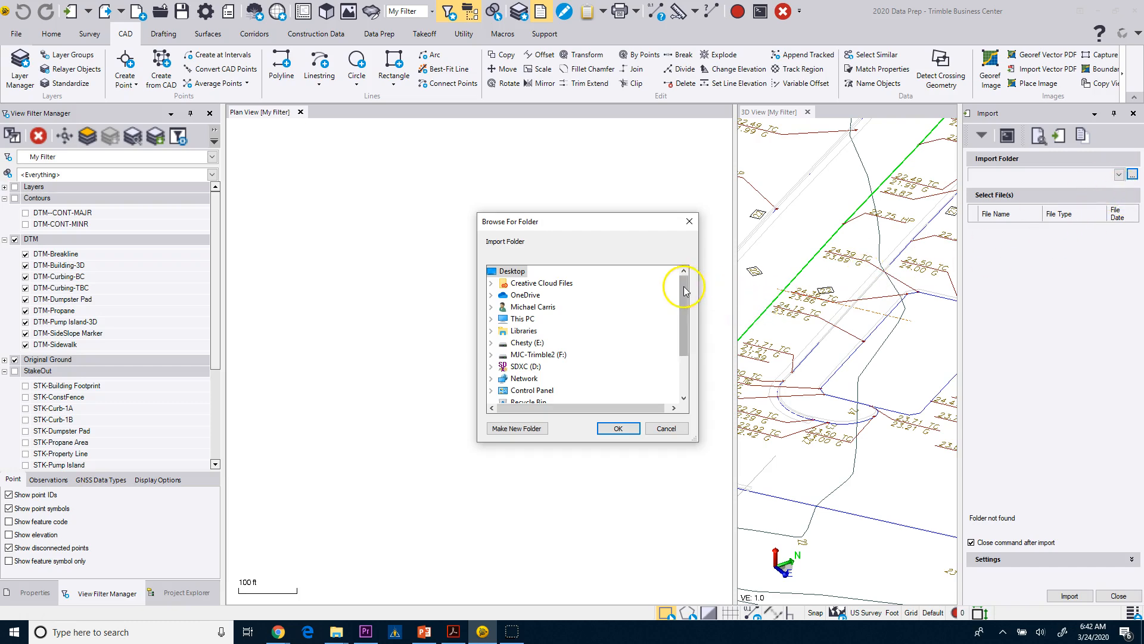
double_click(560, 355)
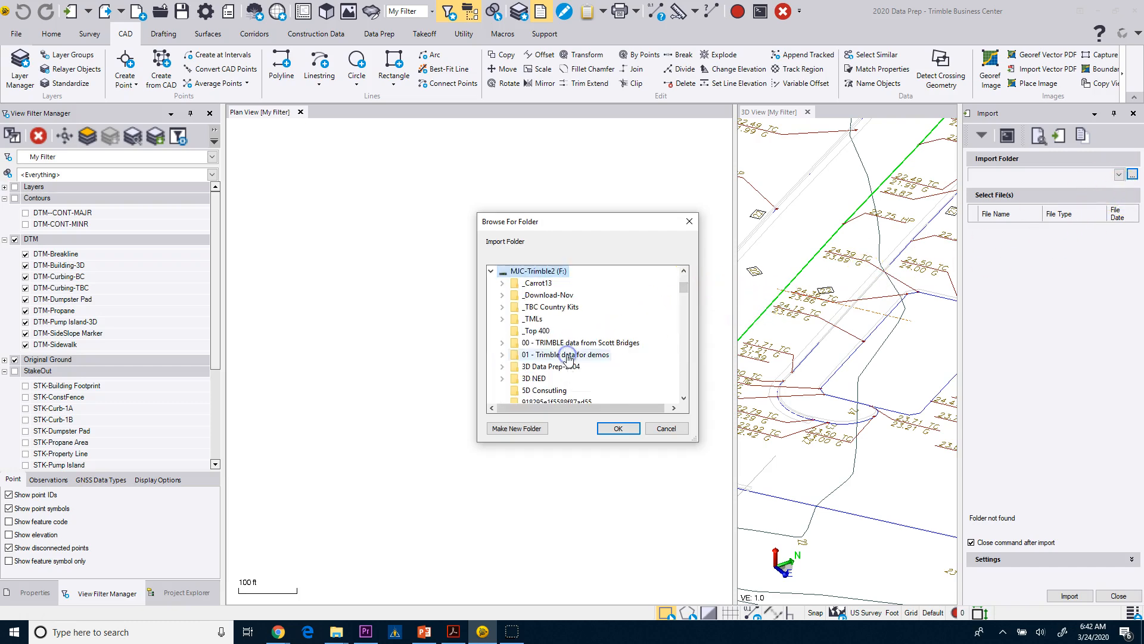
scroll(666, 362, "down", 4)
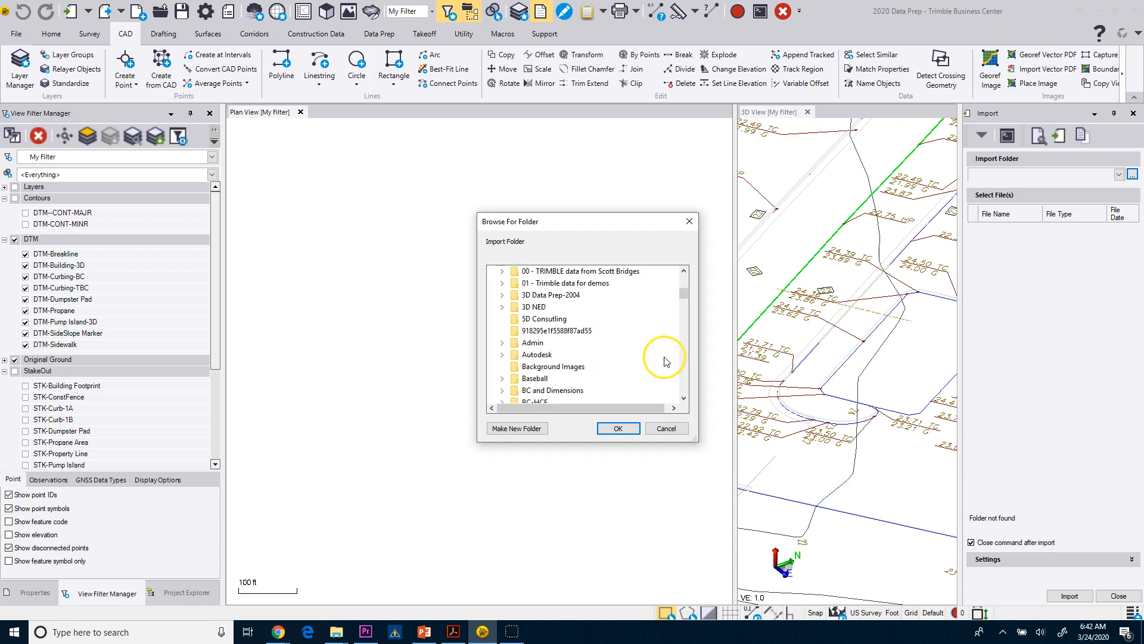
scroll(665, 361, "down", 15)
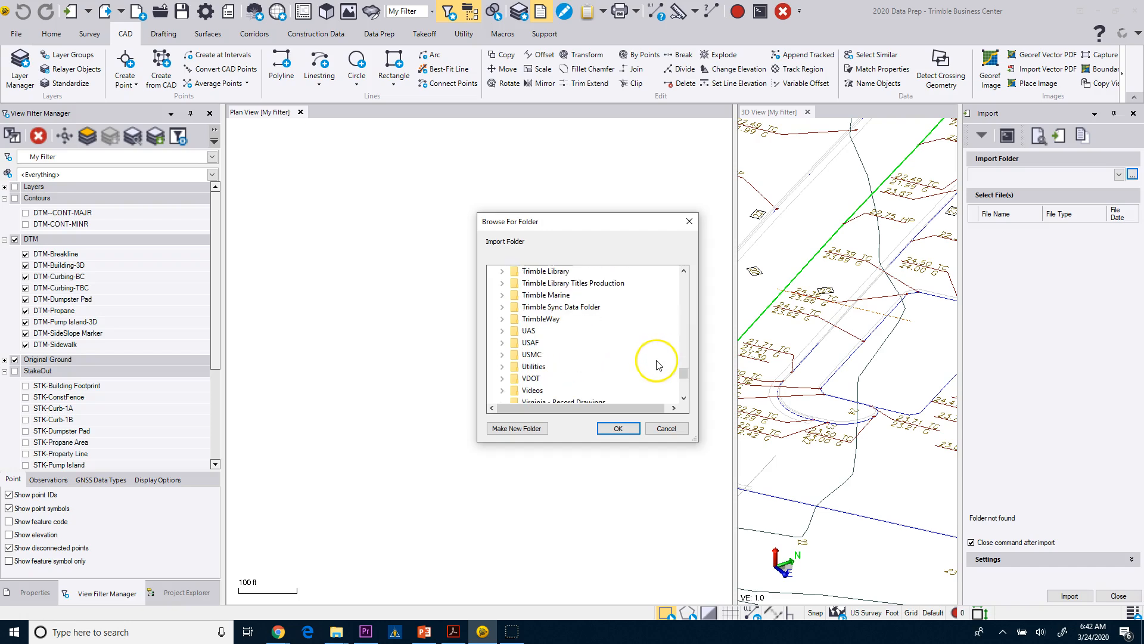
double_click(570, 284)
scroll(604, 337, "down", 3)
scroll(604, 338, "down", 3)
scroll(590, 351, "up", 1)
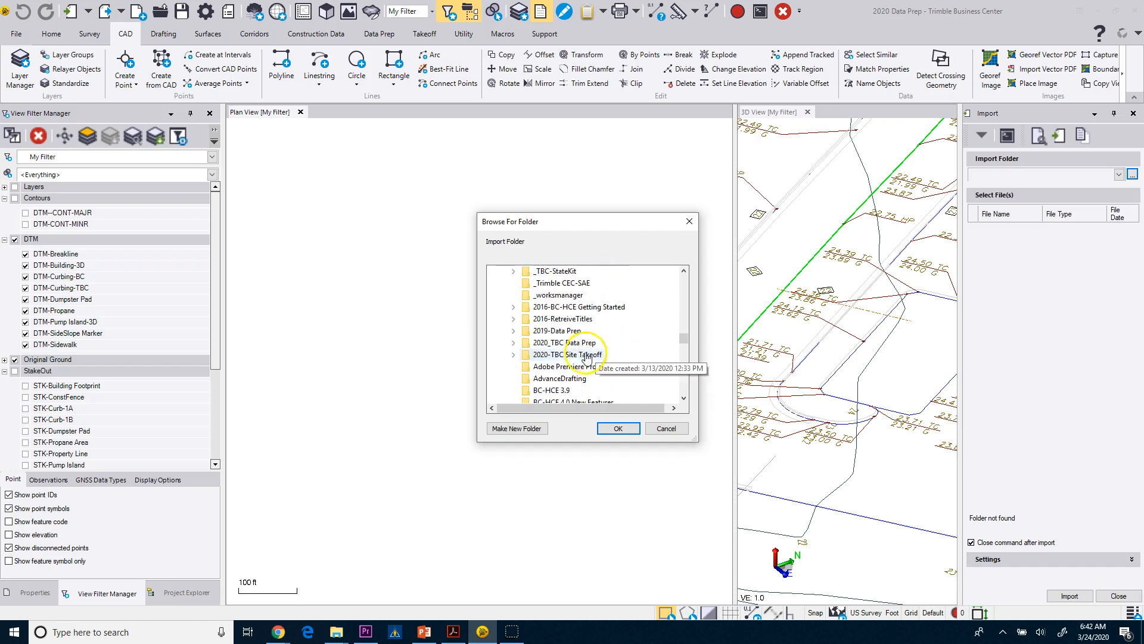
double_click(564, 343)
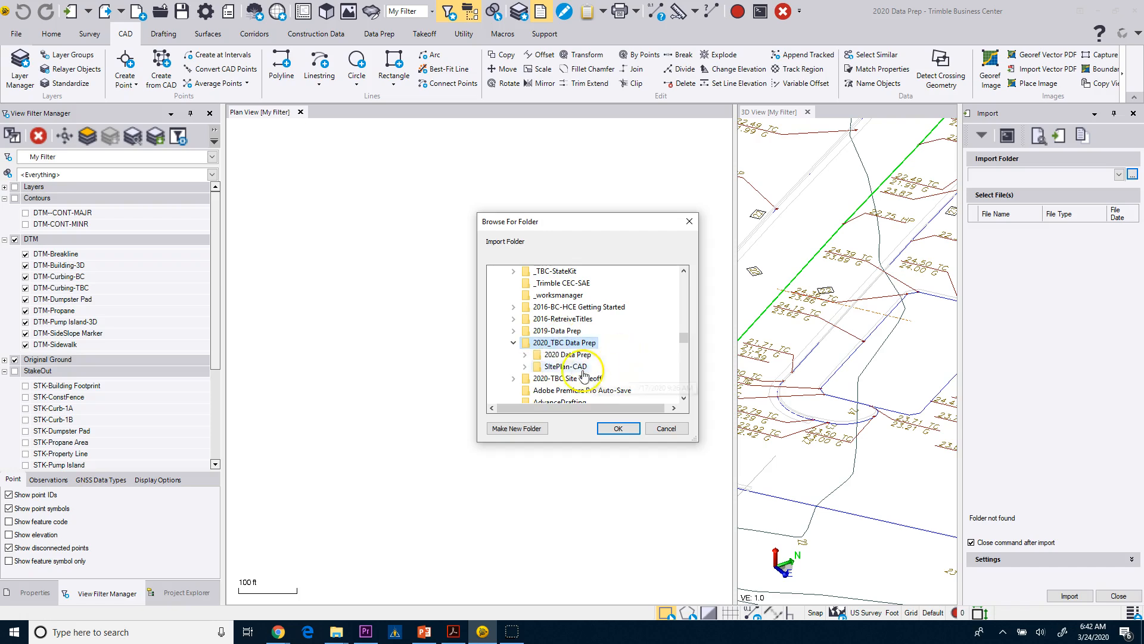
left_click(619, 429)
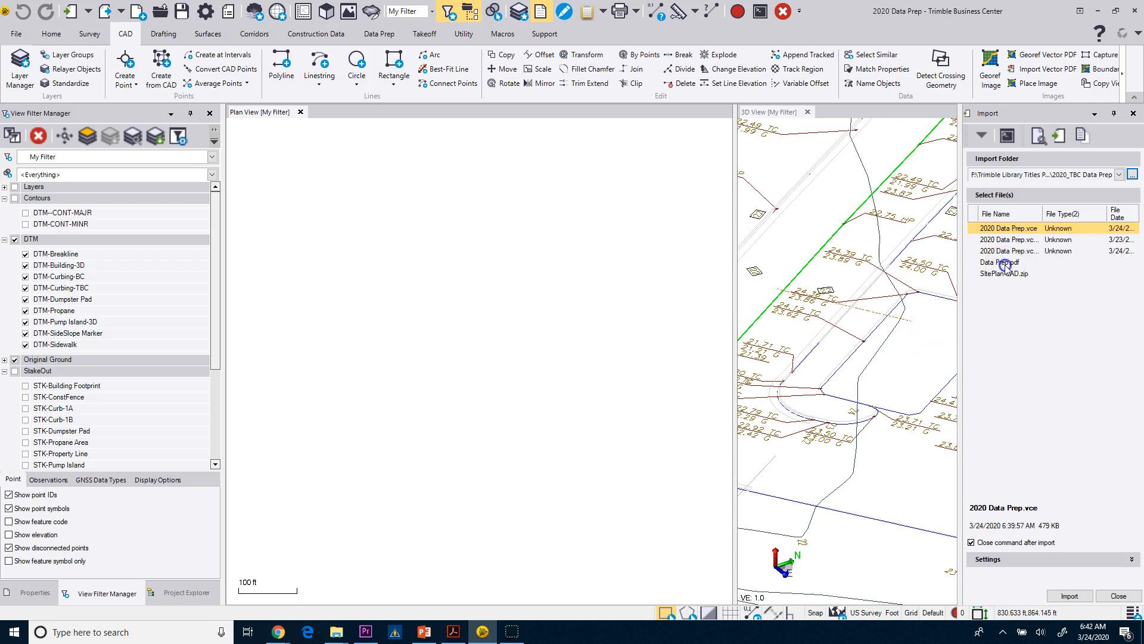
Step: Choose Data Prep.pdf for import, limit the page range to 6, and set joining of dashed lines to Yes
left_click(1005, 263)
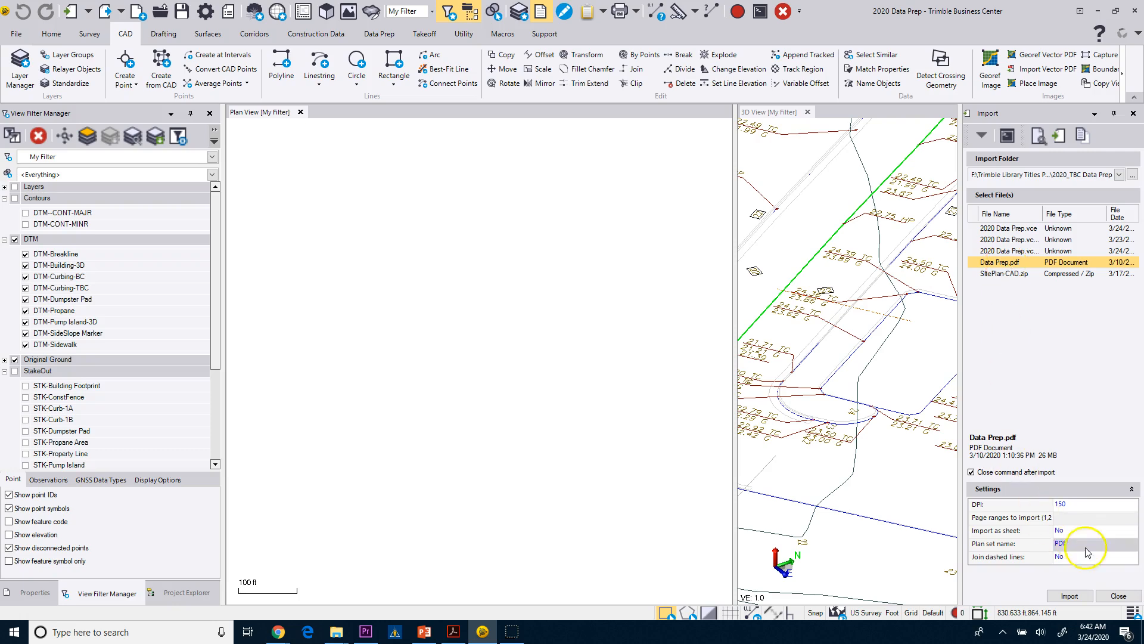
left_click(1069, 519)
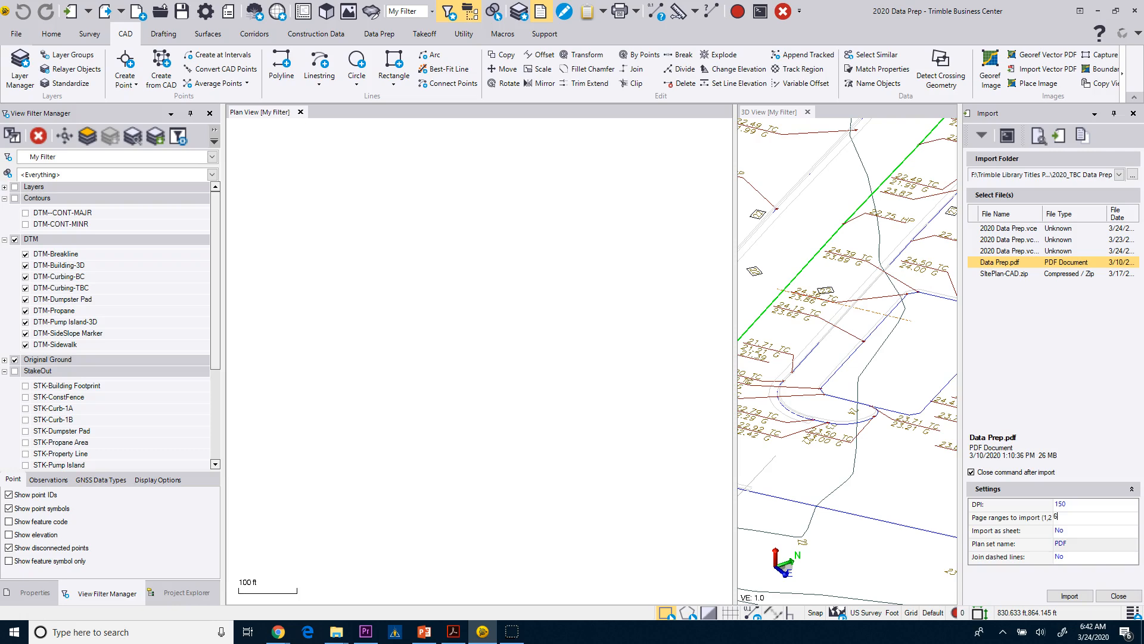
double_click(1067, 559)
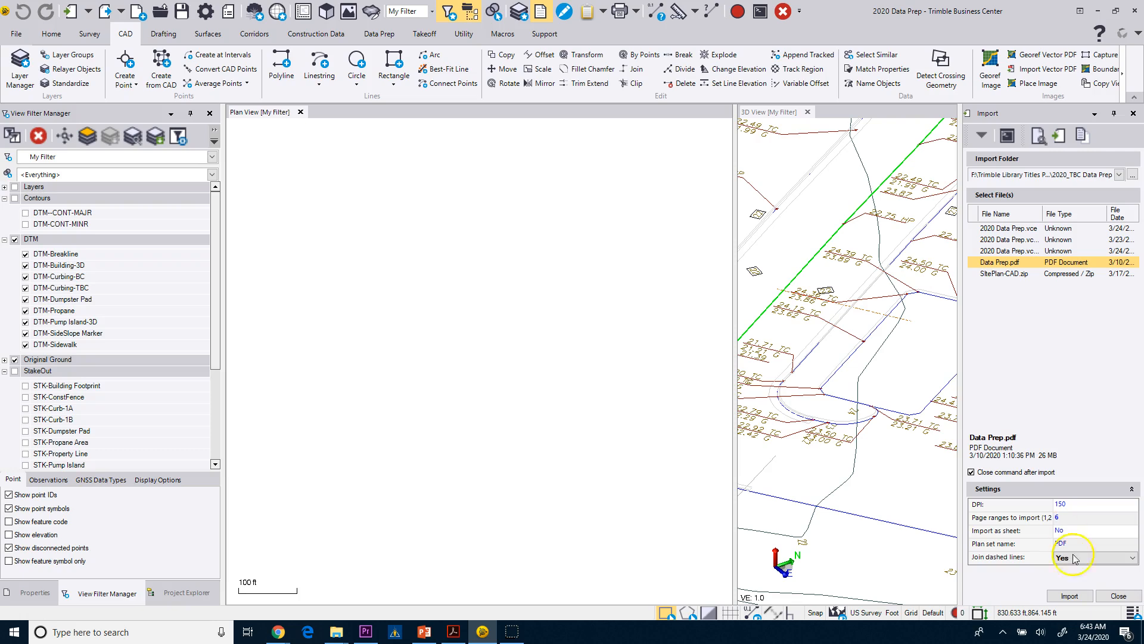
Step: Import the PDF page into the Plan View beside the site linework and start Georeference Vector PDF
left_click(1071, 597)
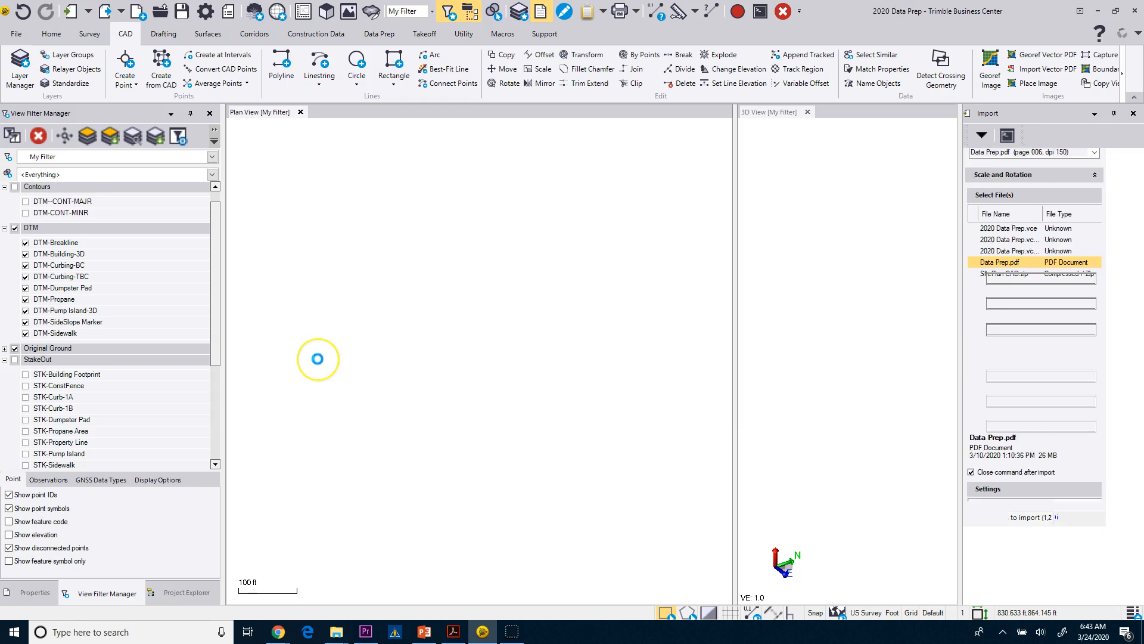
left_click(487, 366)
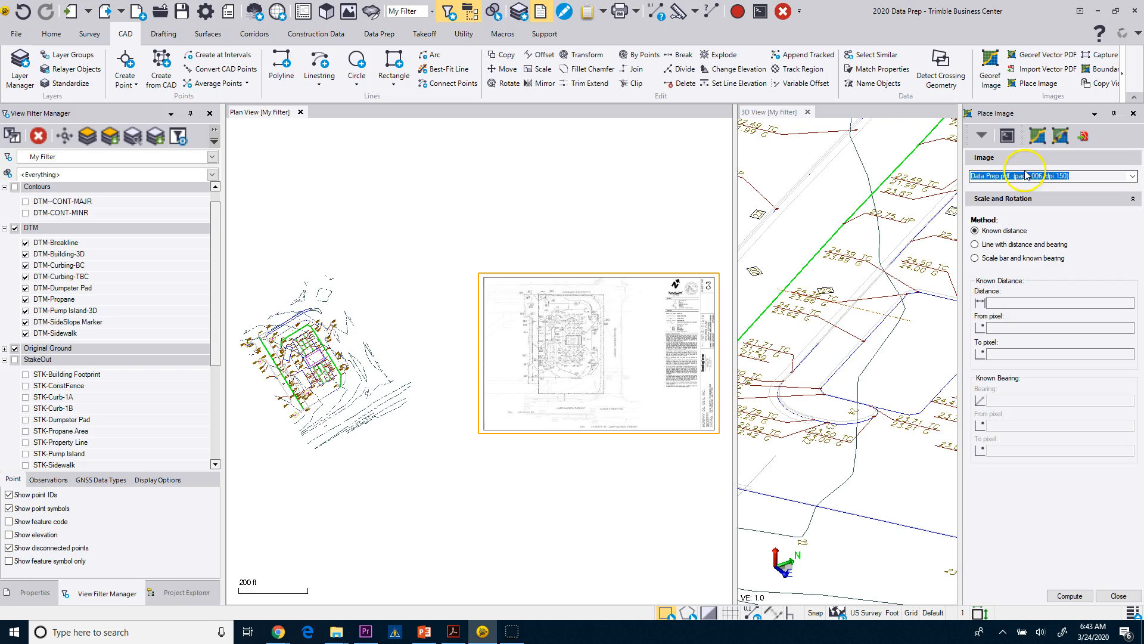
left_click(1059, 138)
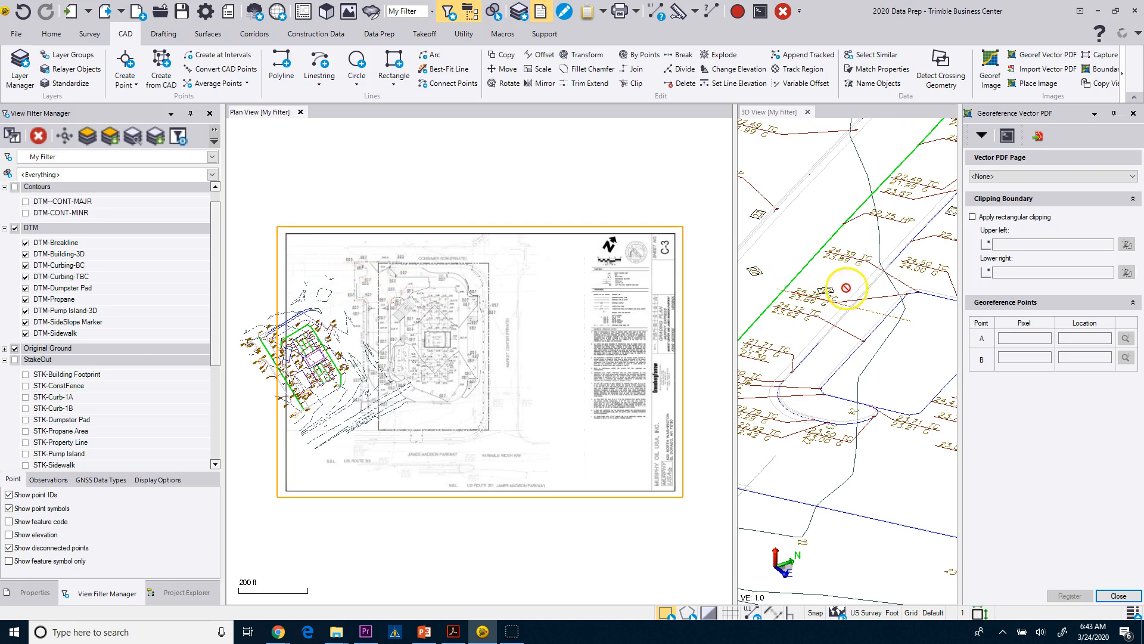
Step: Try a rectangular clipping boundary from 343, 210 to 3849, 3398 around the sheet's plan drawing, and turn clipping off again
left_click(972, 217)
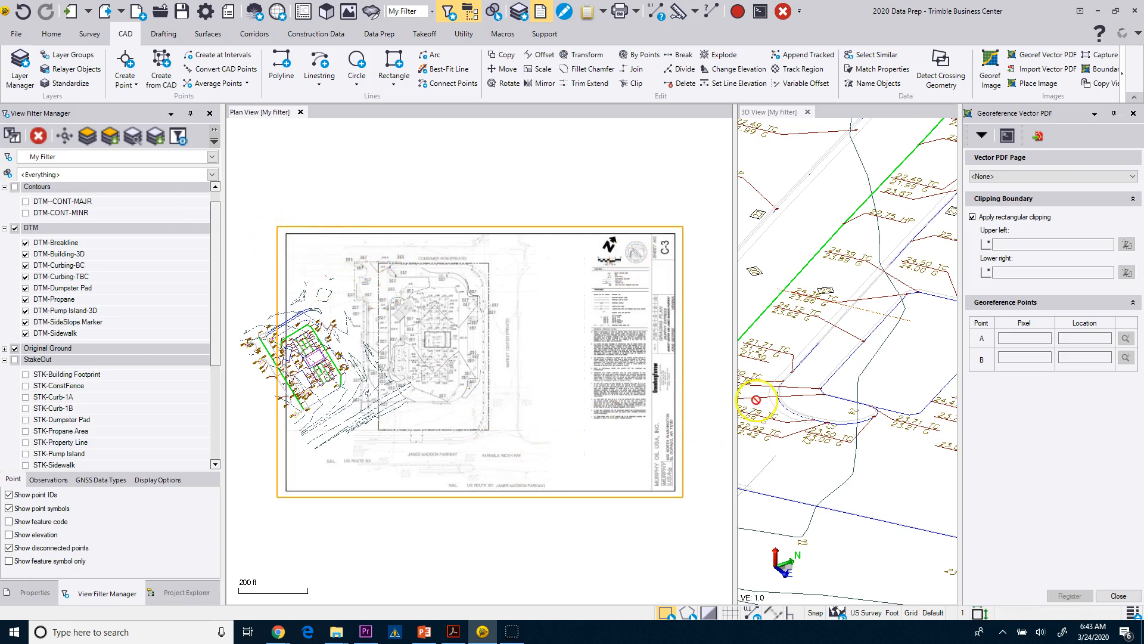
left_click(1049, 244)
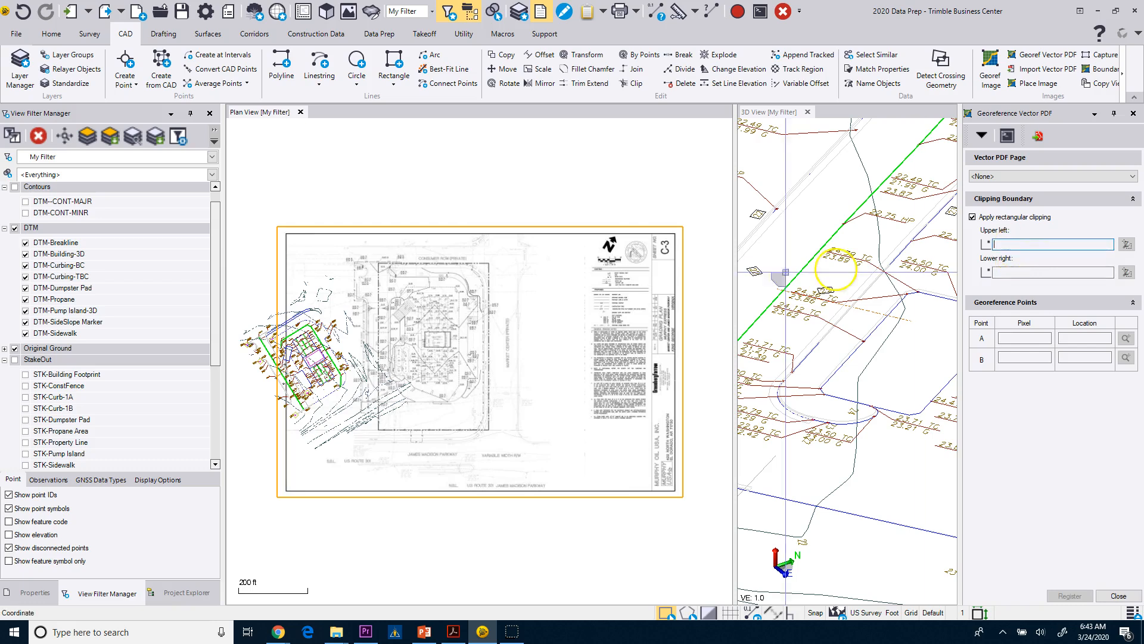
left_click(303, 242)
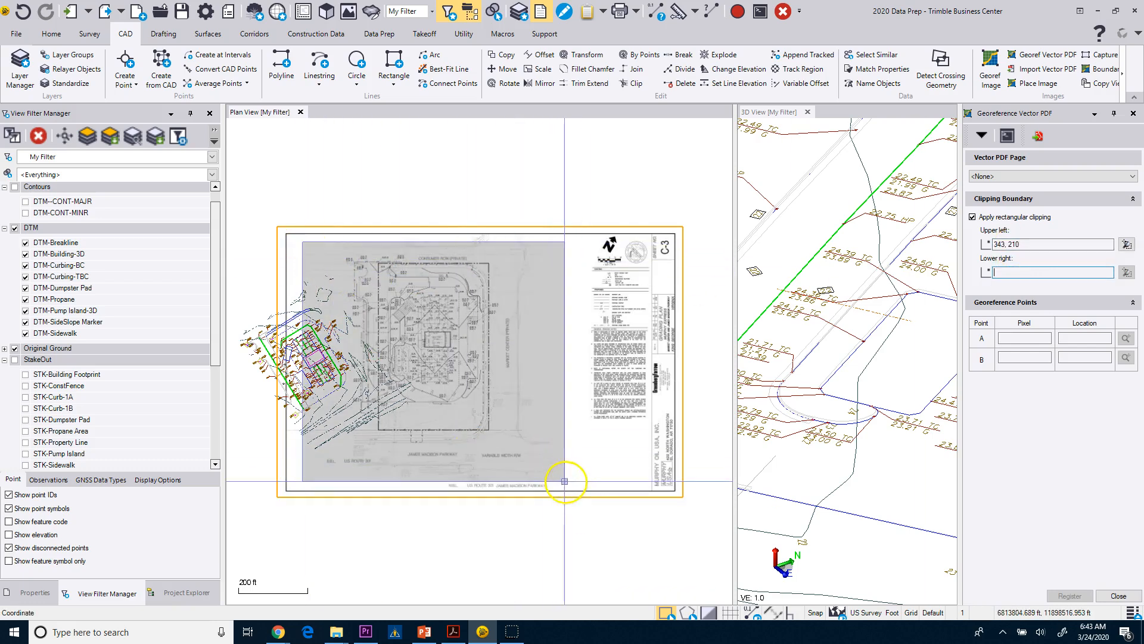
left_click(566, 481)
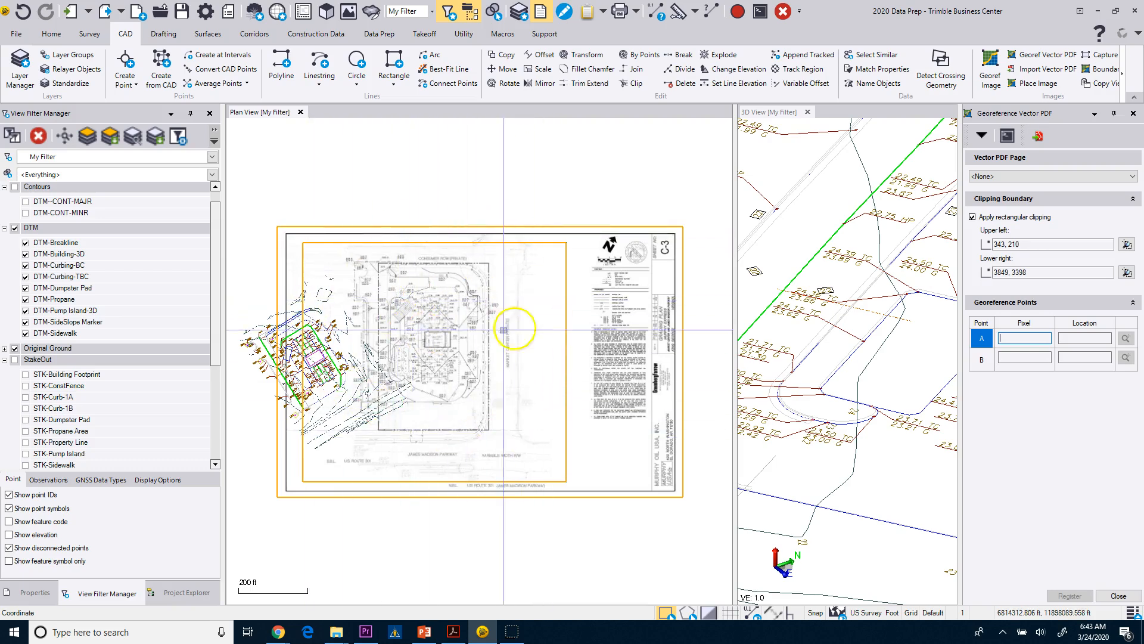
left_click(973, 217)
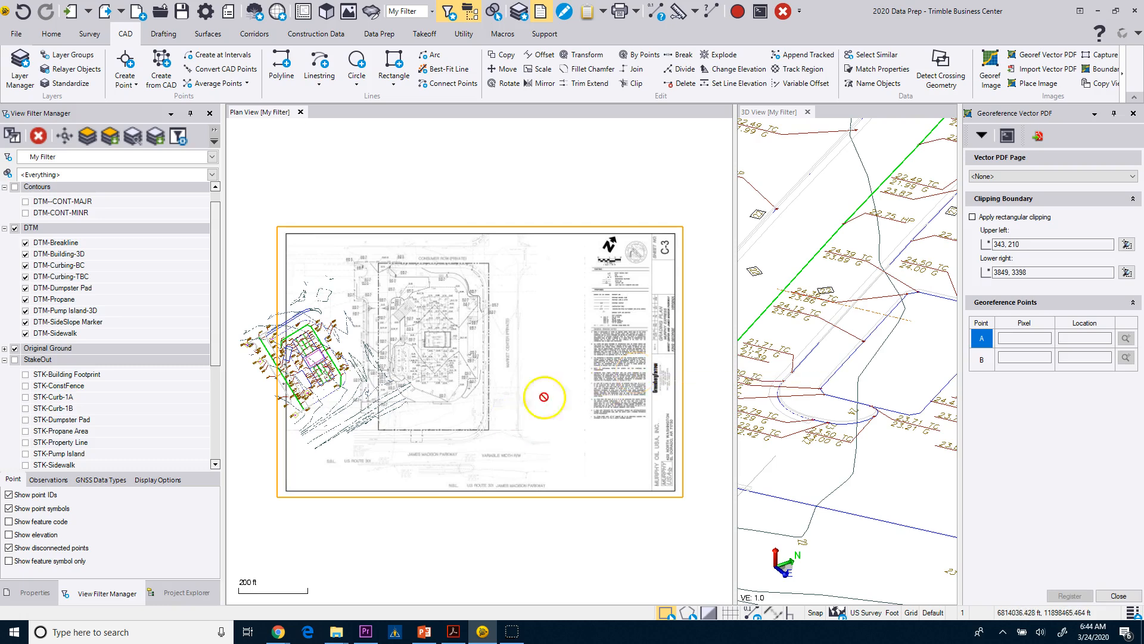
Step: Expand the Layers group in the view filter and turn on the survey property line layer, X201502210Survey$0$C-R-LAYO-PROP-LINE
left_click(1012, 339)
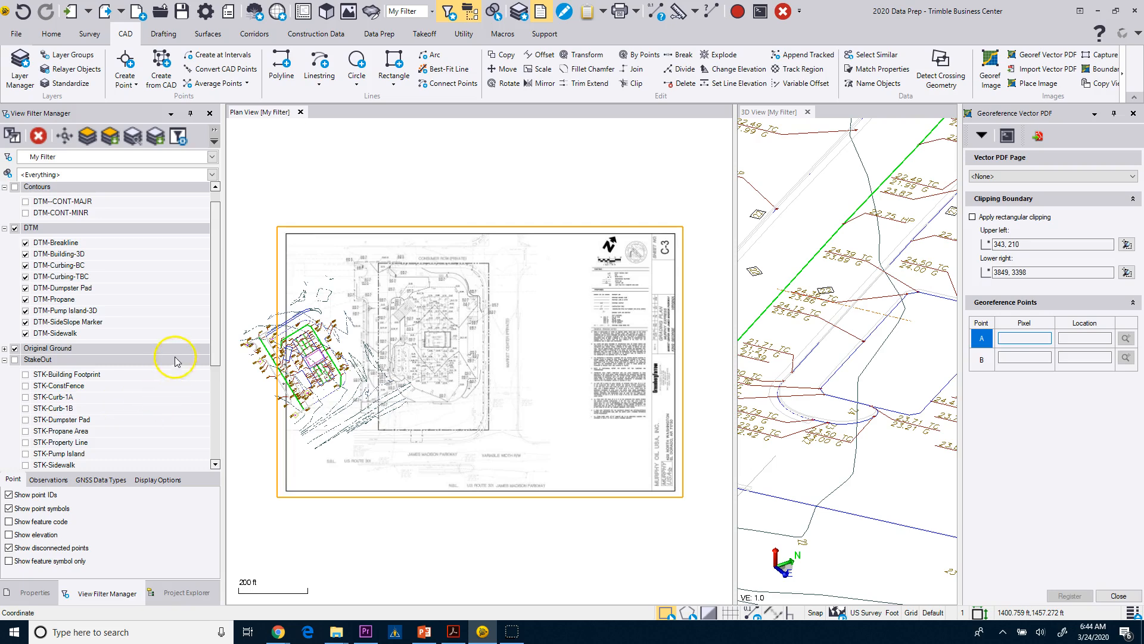
scroll(212, 332, "down", 1)
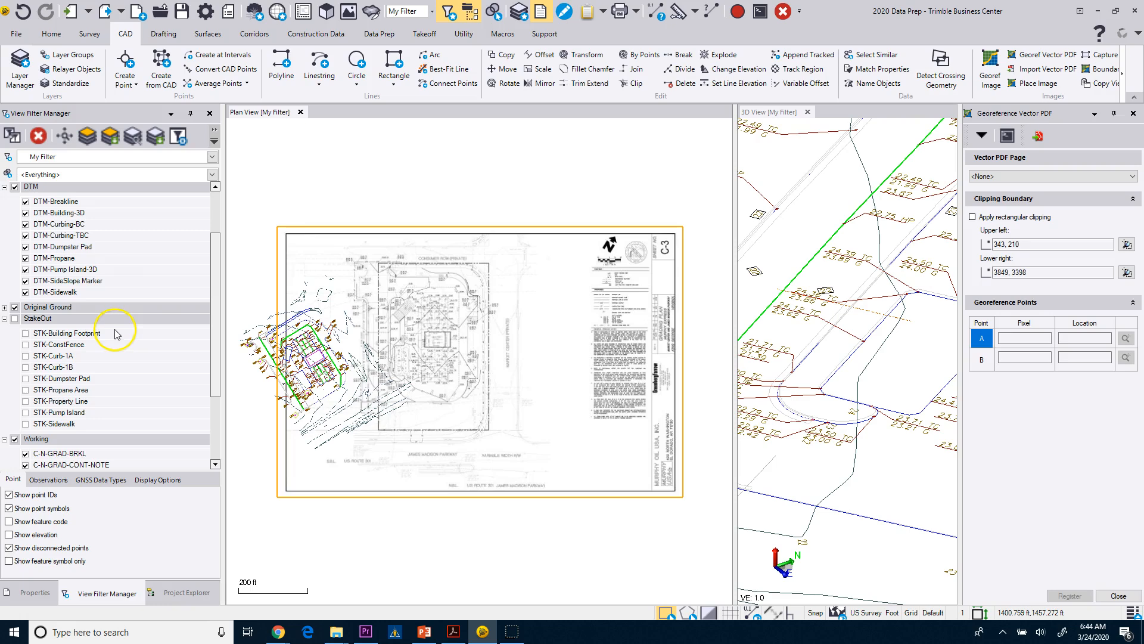
left_click_drag(217, 337, 214, 269)
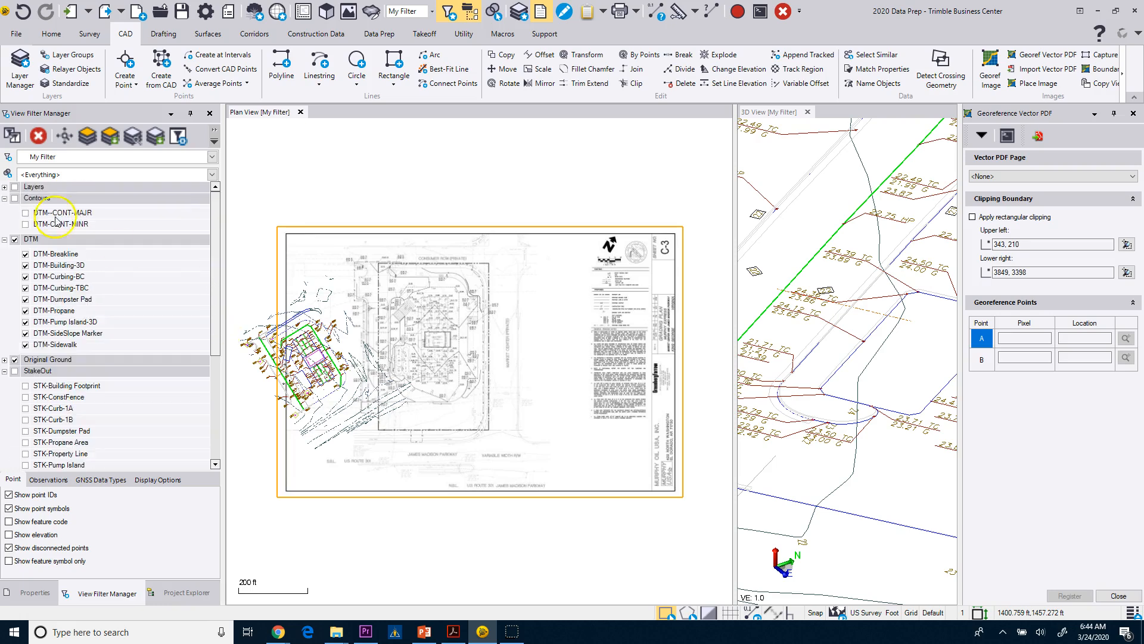
left_click(4, 187)
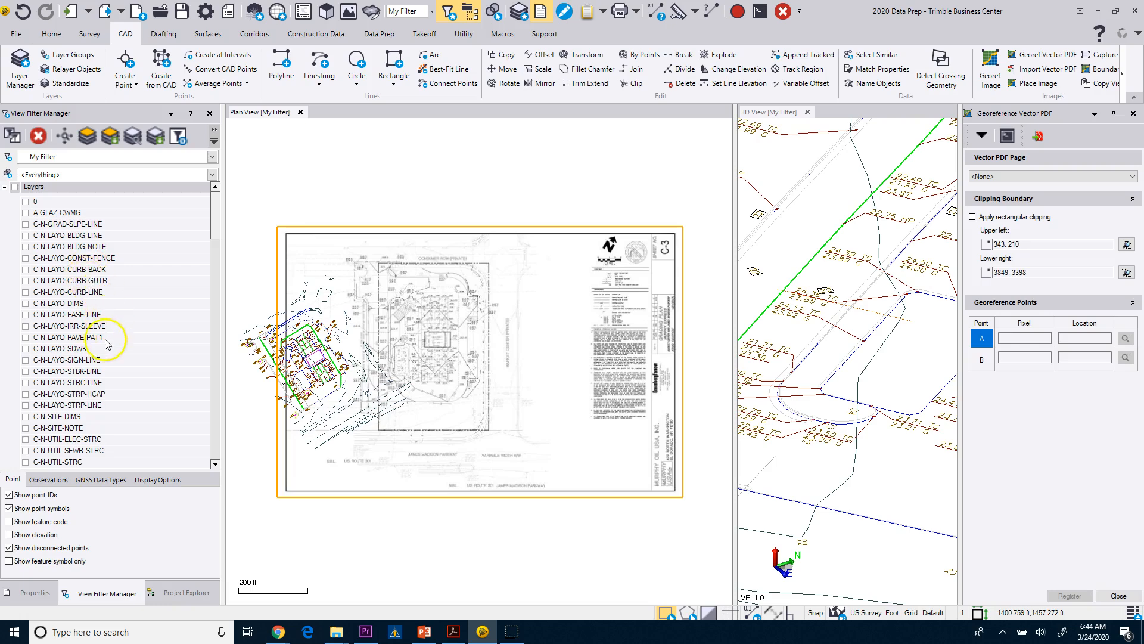
scroll(121, 438, "down", 1)
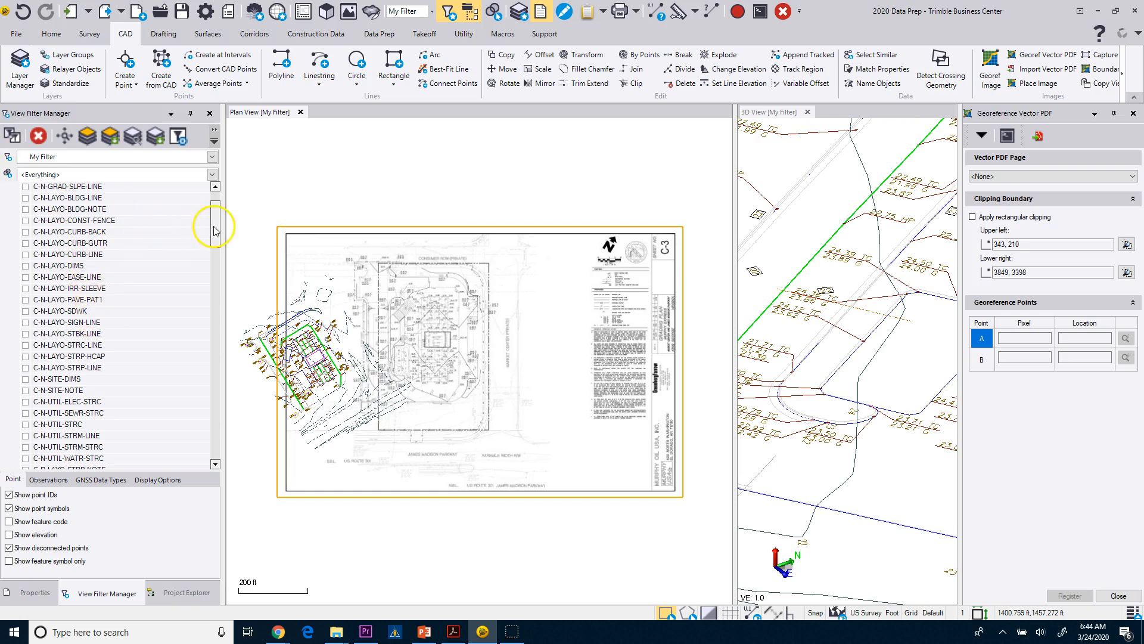
left_click_drag(217, 224, 200, 316)
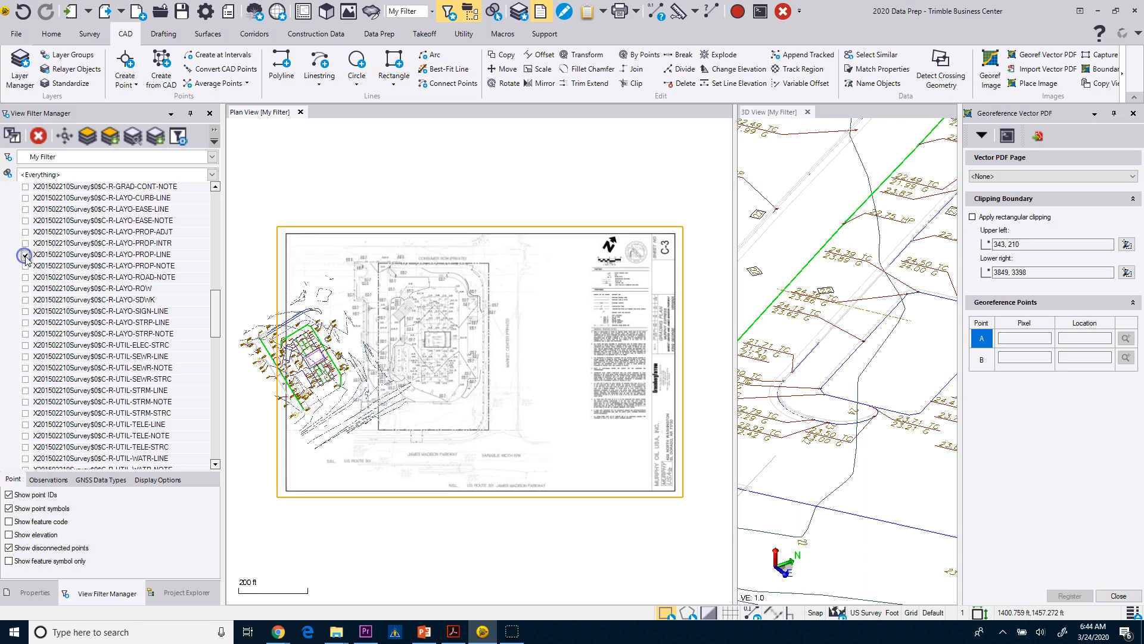
scroll(260, 334, "up", 5)
scroll(263, 331, "up", 4)
scroll(286, 301, "down", 2)
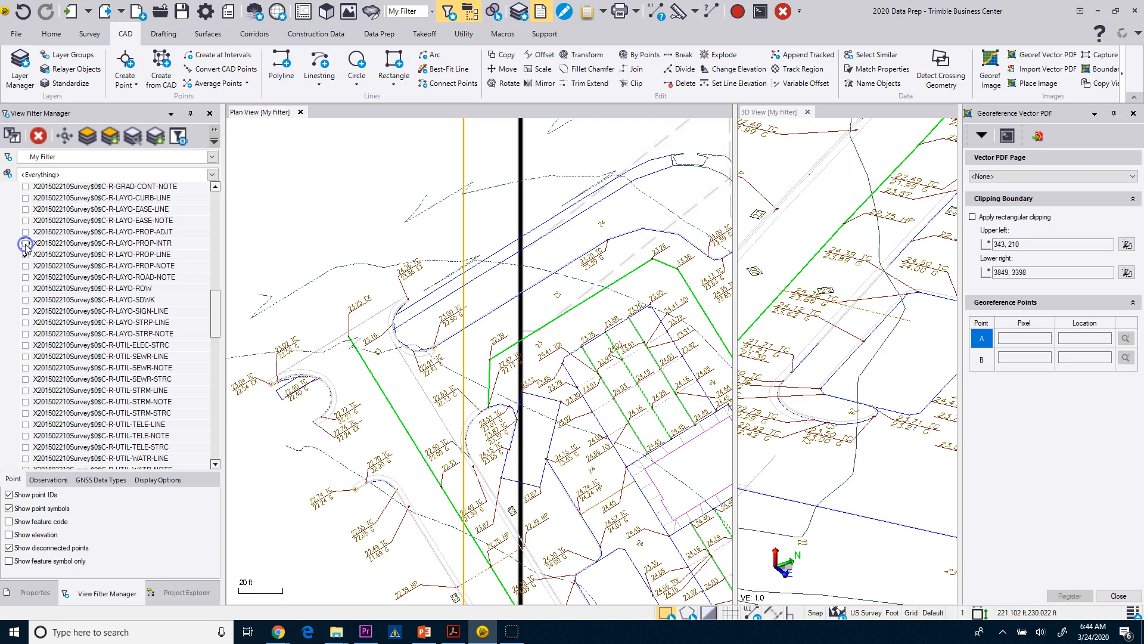
Step: Show the entire StakeOut layer group to check its linework, and hide the group again
scroll(332, 365, "down", 2)
left_click_drag(213, 309, 210, 402)
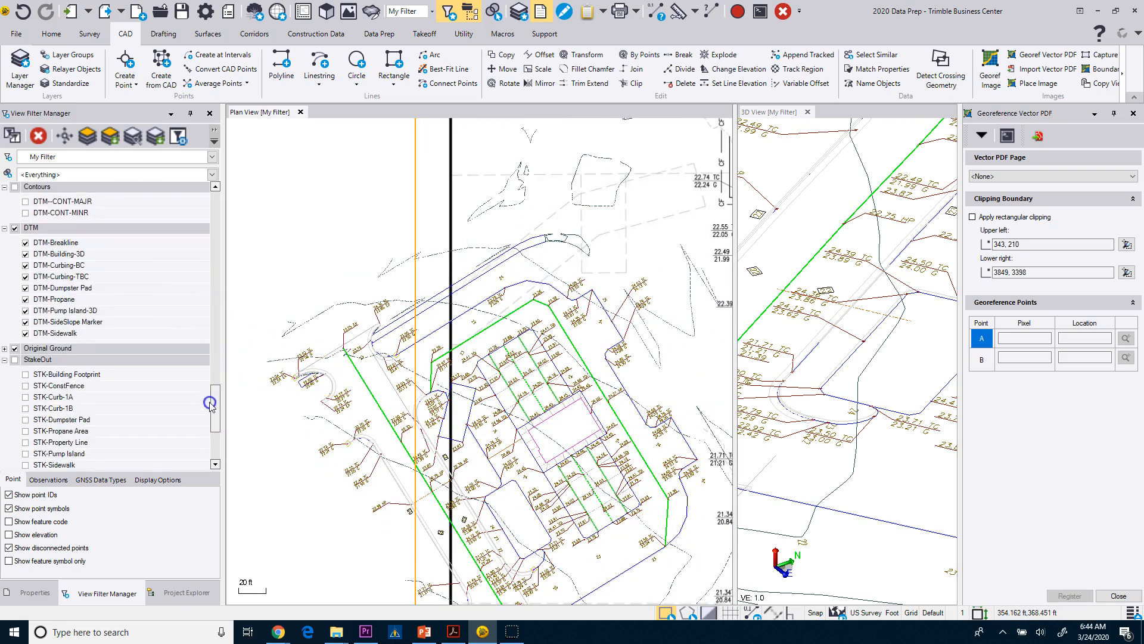
left_click(15, 361)
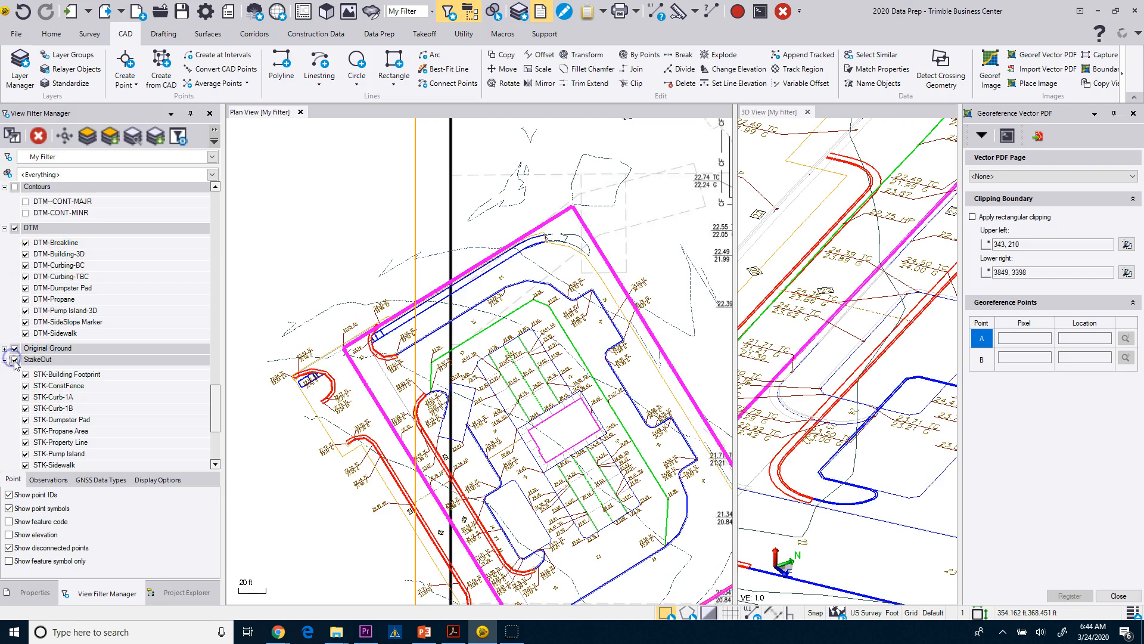
left_click(15, 361)
left_click(15, 360)
left_click(15, 361)
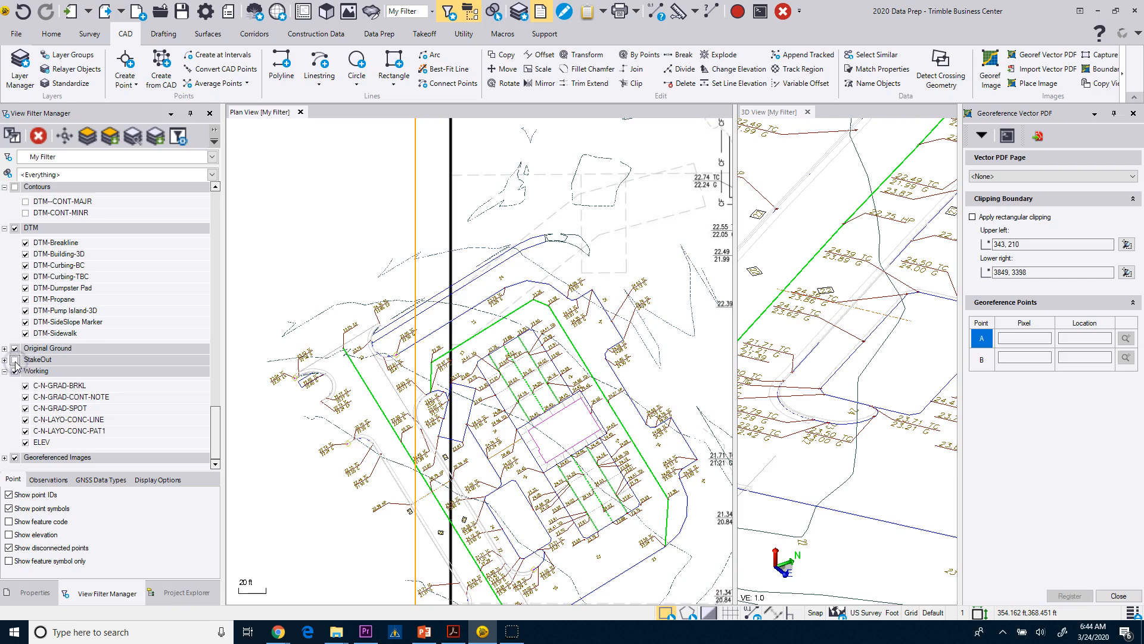
Step: Expand the StakeOut group and turn on only its STK-Property Line layer
left_click(5, 360)
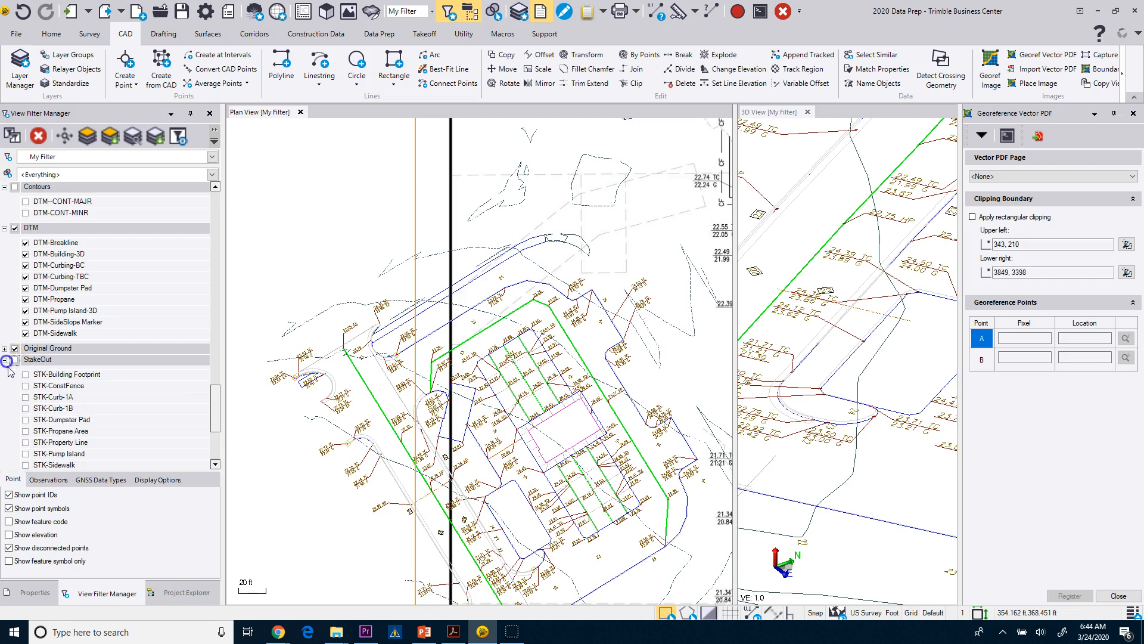
left_click(25, 442)
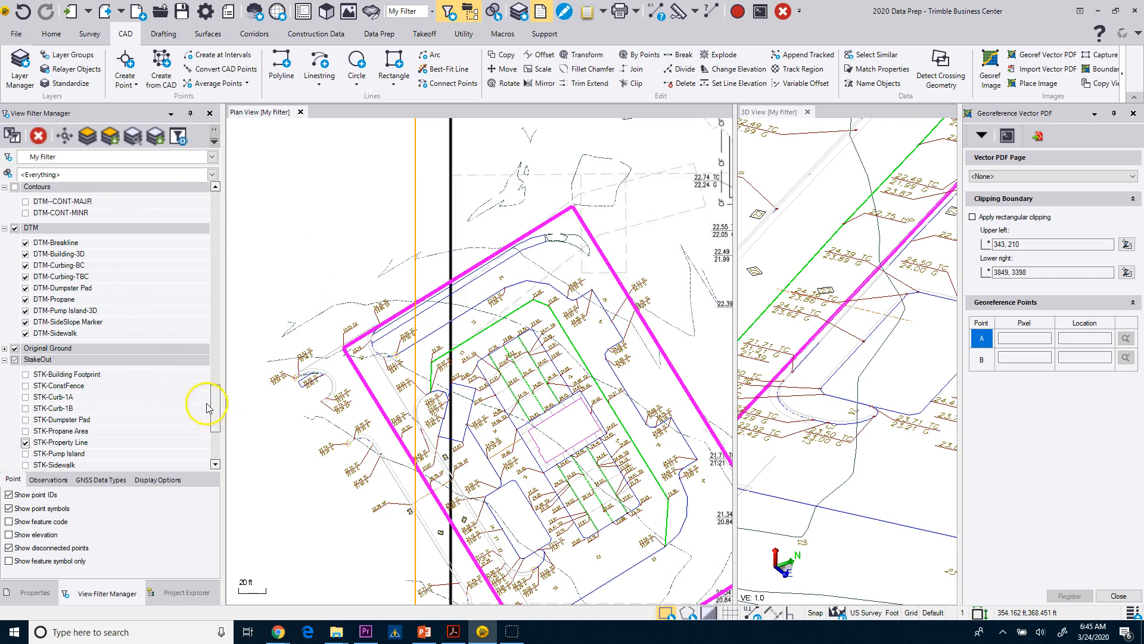
left_click_drag(207, 397, 206, 333)
left_click(218, 233)
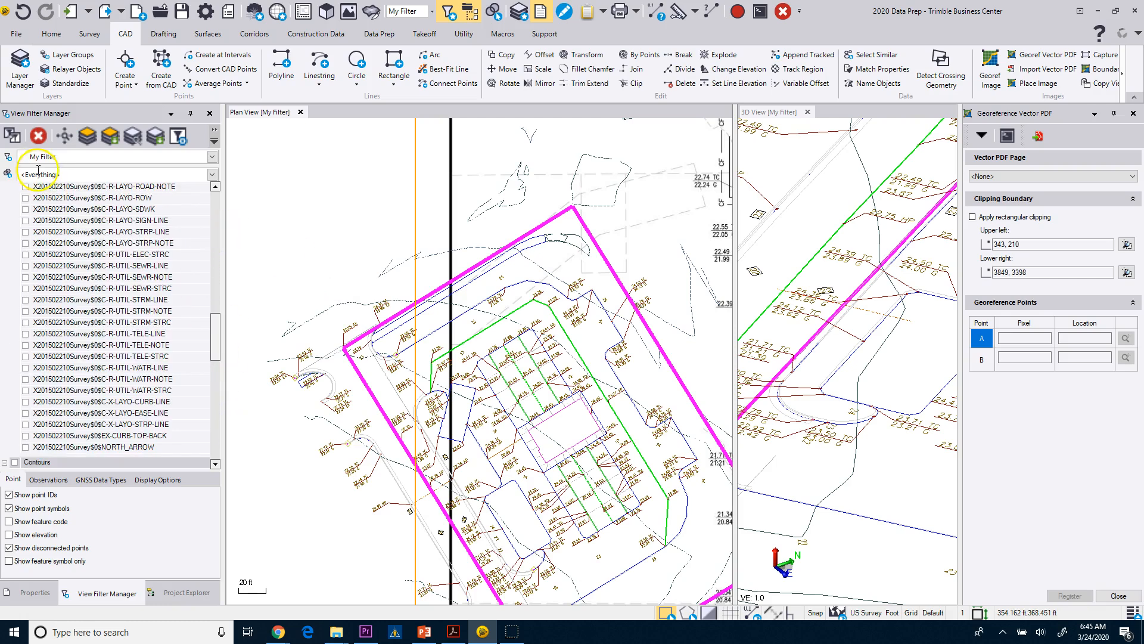
Step: Turn off the whole Layers group in the view filter, including the survey property line layer
left_click_drag(215, 356, 209, 204)
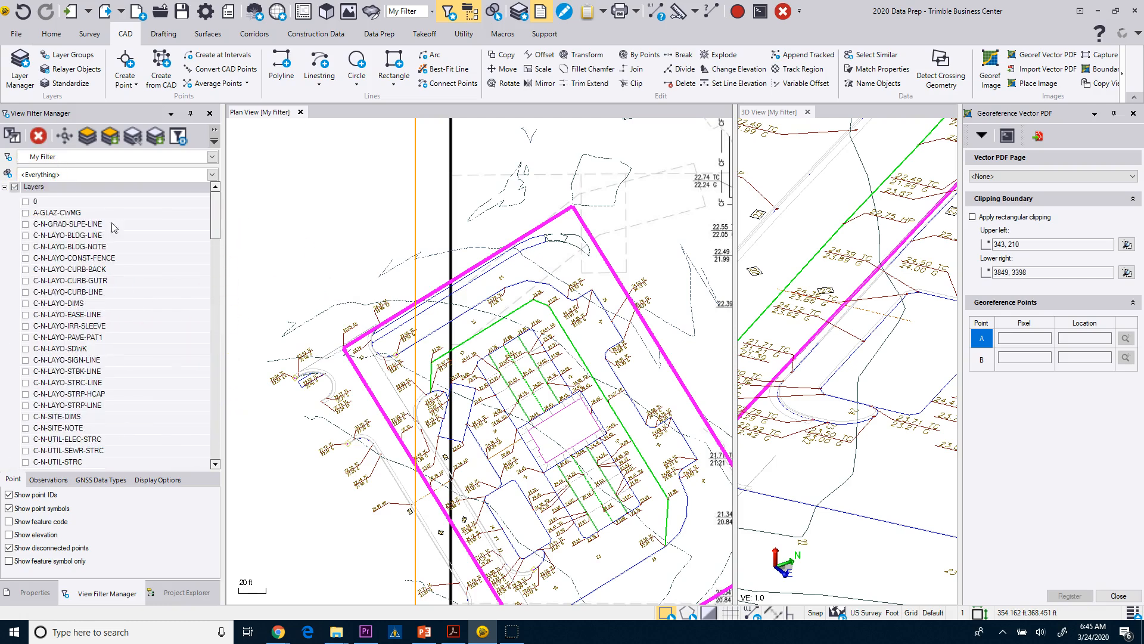
left_click(15, 187)
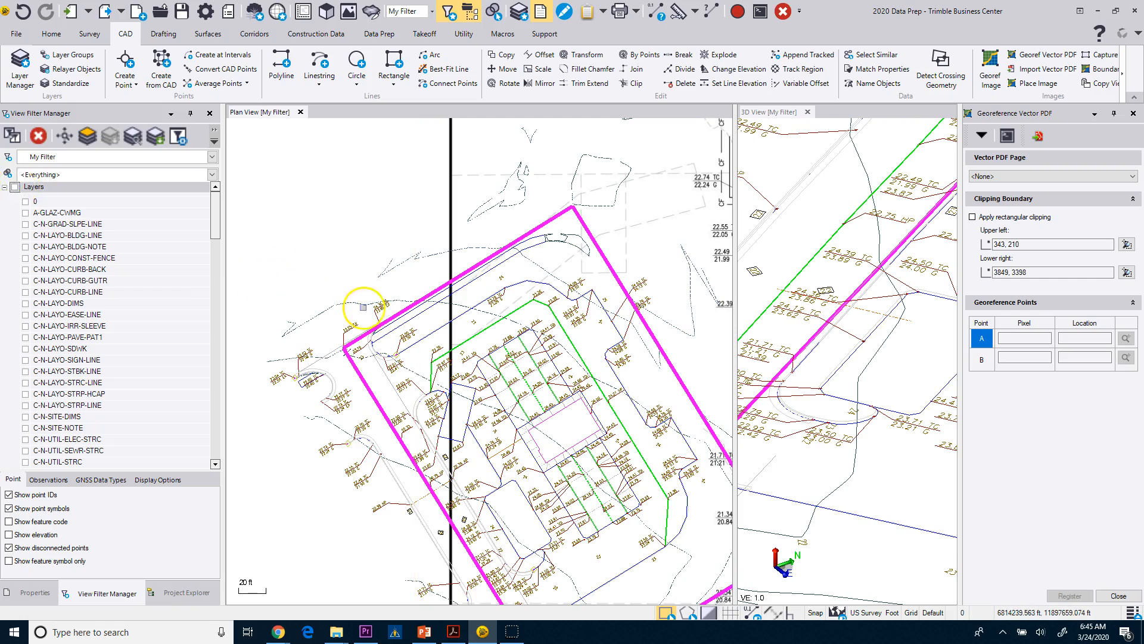
Step: Set georeference point A's pixel at the upper-right property corner on the PDF sheet, at 2816, 488
scroll(412, 359, "down", 5)
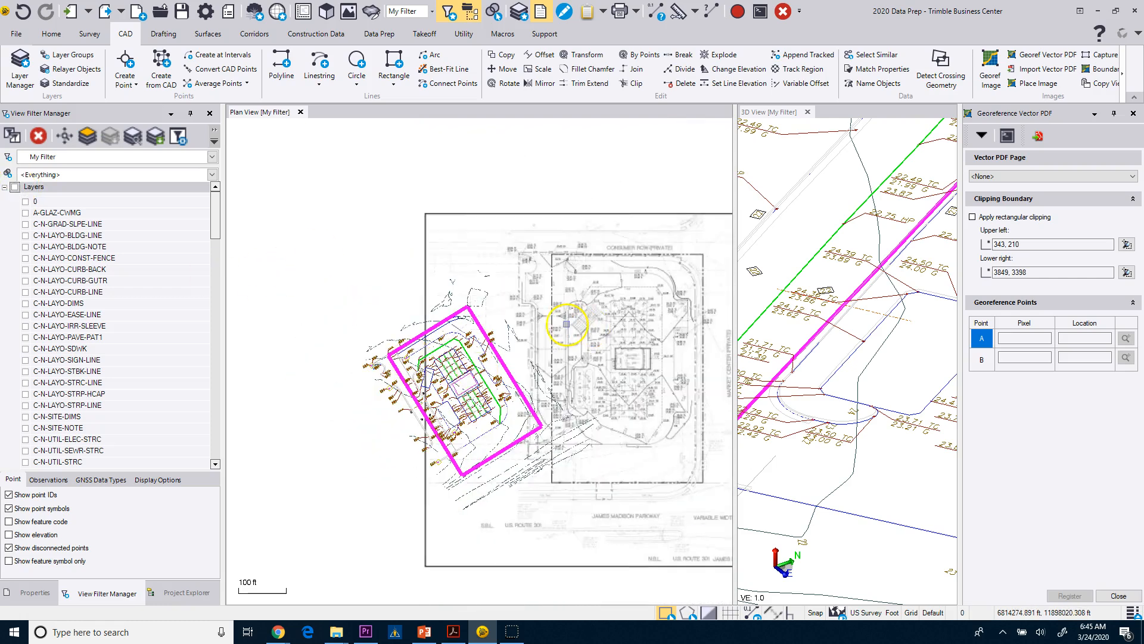
left_click(1022, 339)
scroll(701, 249, "up", 5)
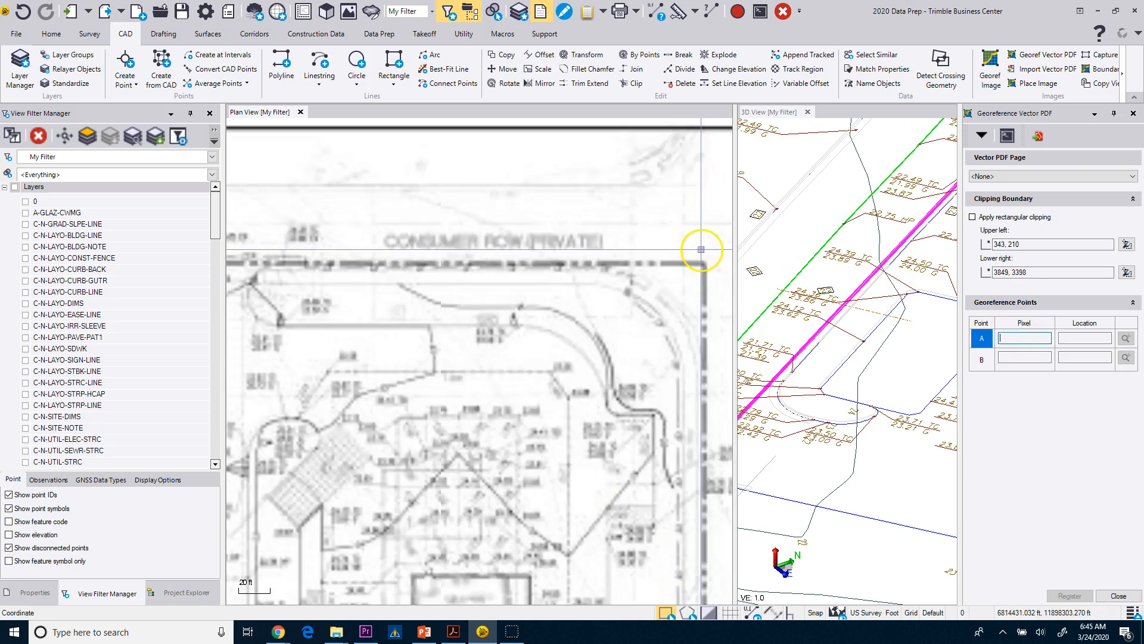
scroll(701, 249, "up", 2)
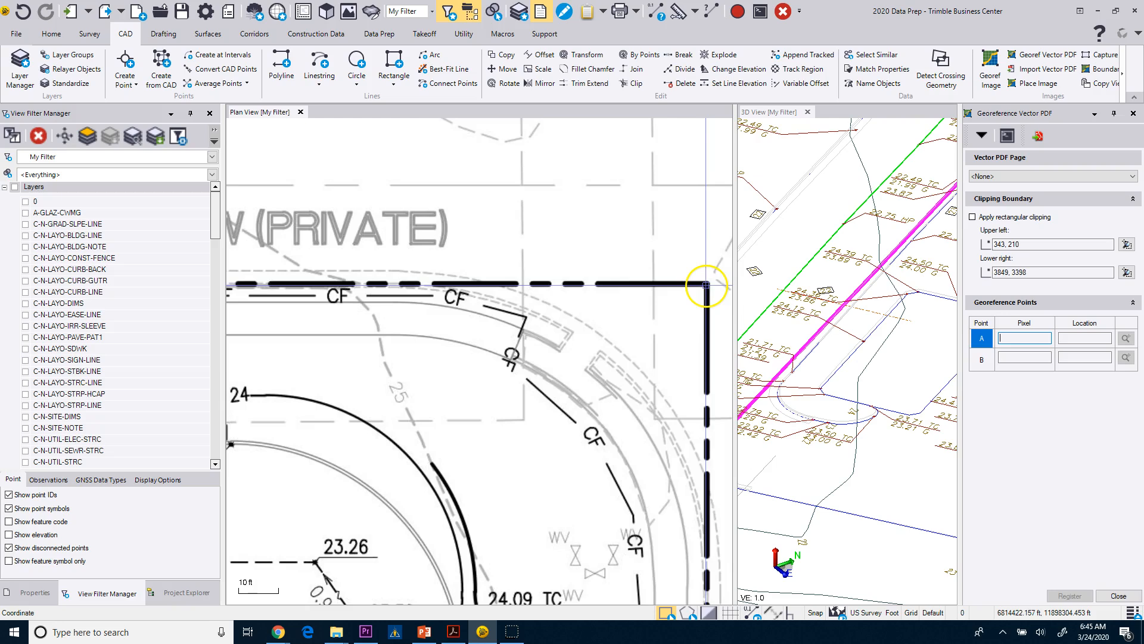
scroll(706, 284, "up", 1)
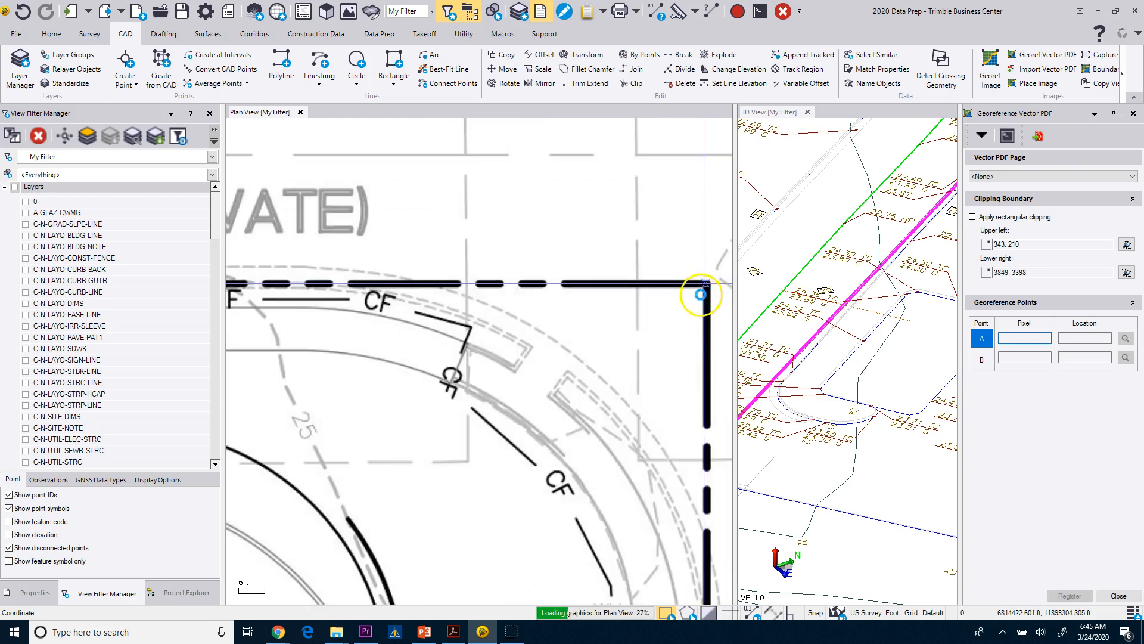
scroll(701, 294, "up", 1)
left_click(707, 284)
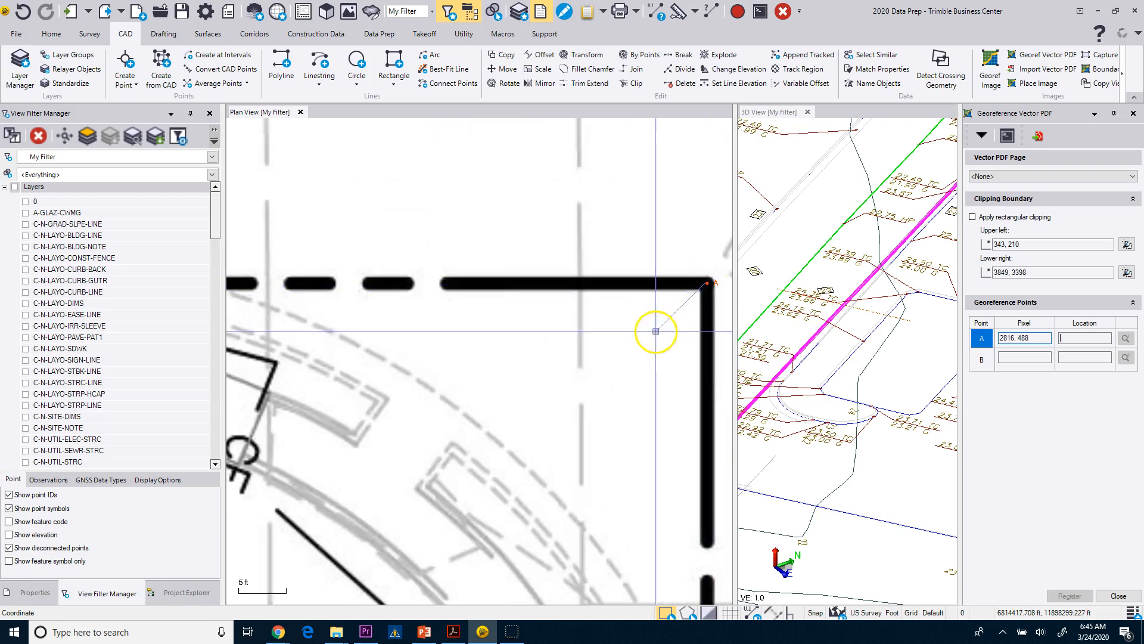
Step: Set point A's location by snapping to the matching northernmost corner of the magenta property line
scroll(655, 331, "down", 6)
scroll(455, 369, "up", 3)
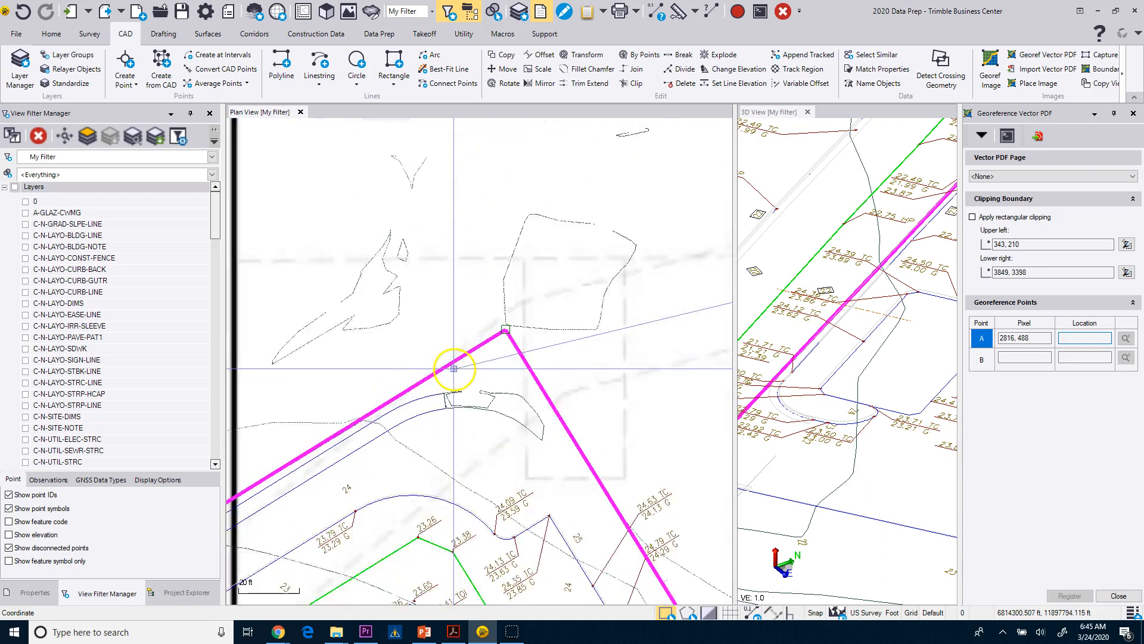
scroll(454, 368, "up", 2)
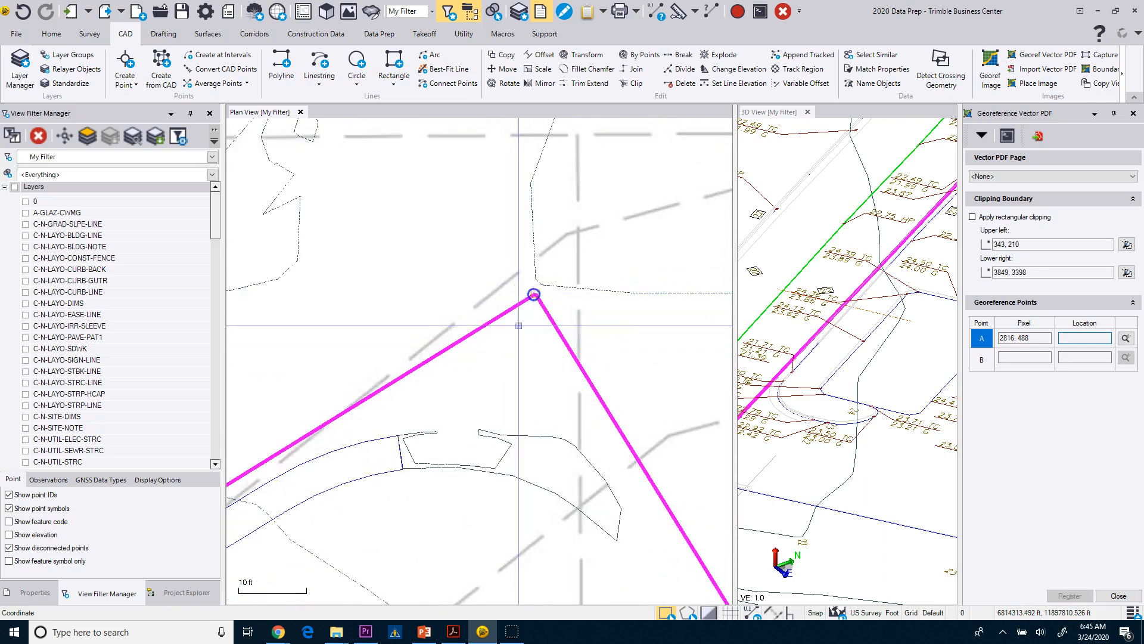
left_click(534, 294)
Step: Set georeference point B's pixel at the lower-left property corner on the PDF sheet, at 1347, 2705
scroll(445, 368, "down", 4)
middle_click_drag(445, 368, 486, 314)
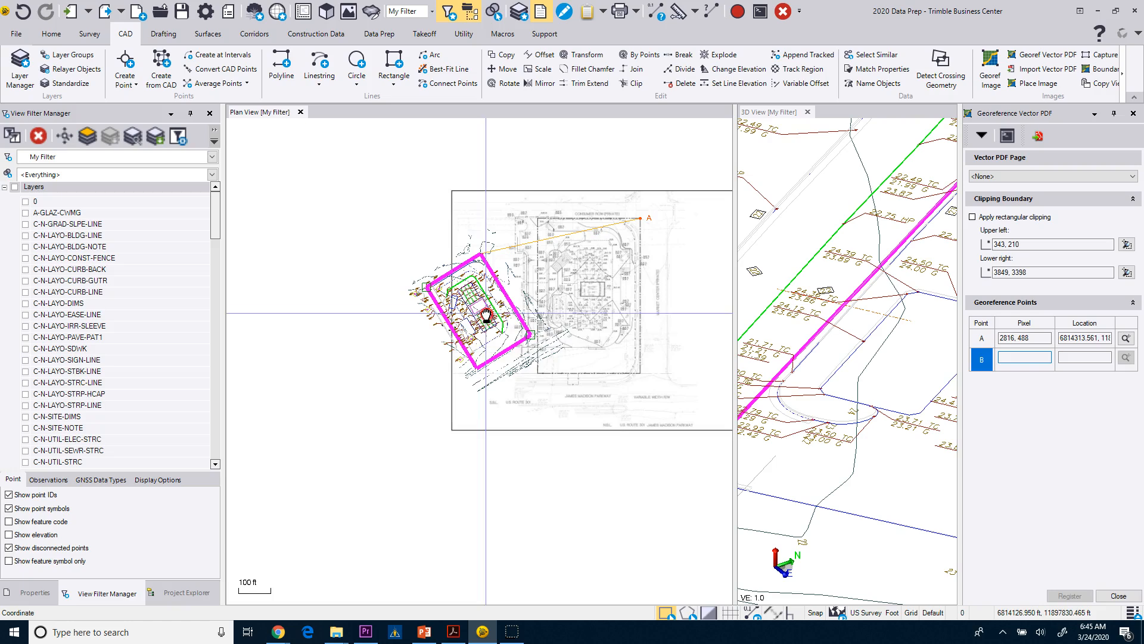
scroll(539, 375, "up", 1)
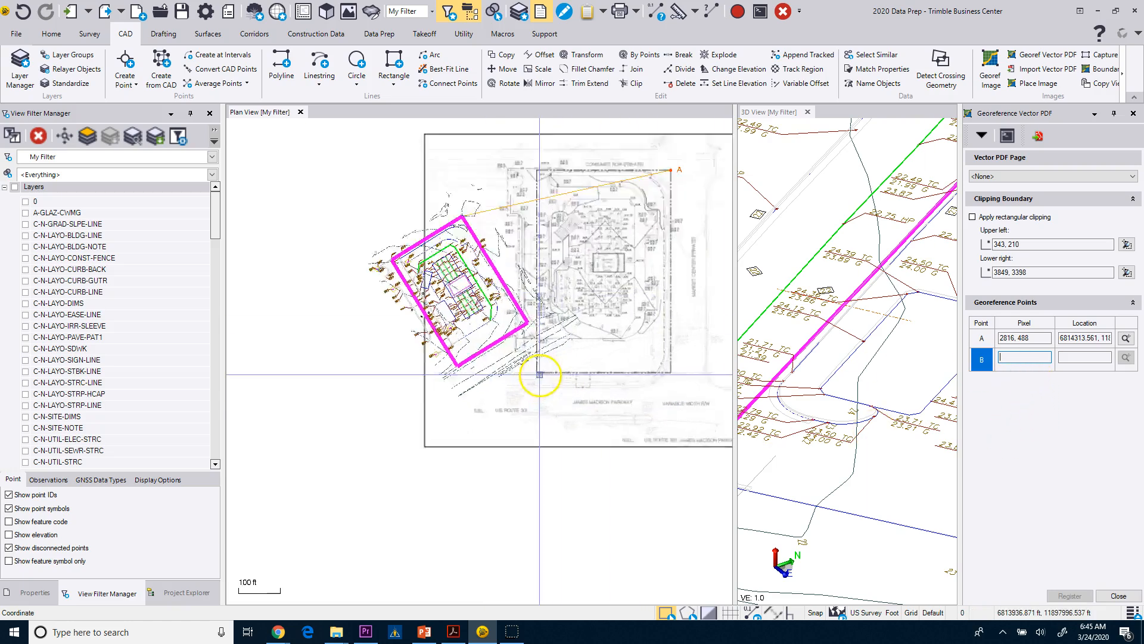
scroll(540, 375, "up", 8)
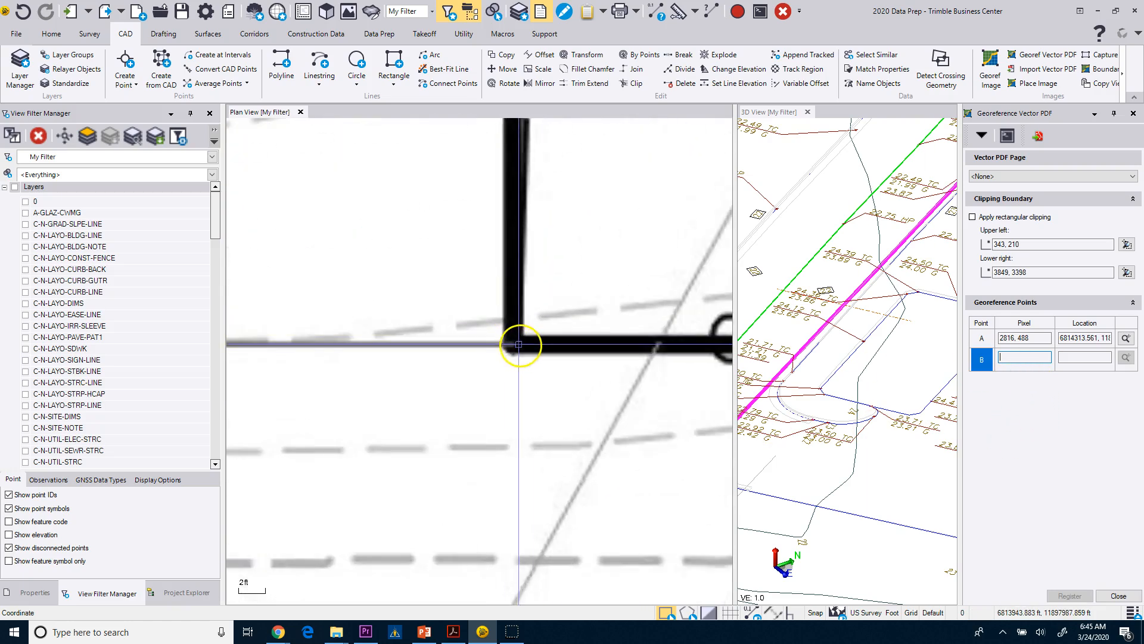
left_click(520, 344)
Step: Set point B's location by snapping to the matching southernmost corner of the magenta property line
scroll(493, 395, "down", 8)
scroll(413, 415, "up", 8)
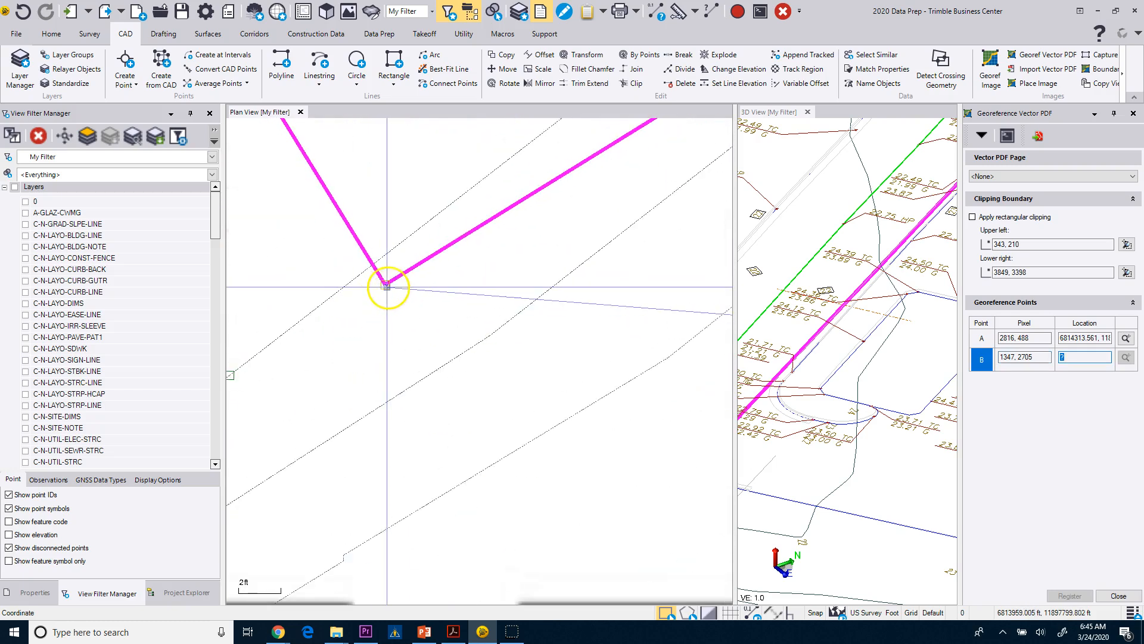
left_click(386, 285)
Step: Register the vector PDF with points A and B, and close the georeferencing and Place Image commands
scroll(382, 313, "down", 7)
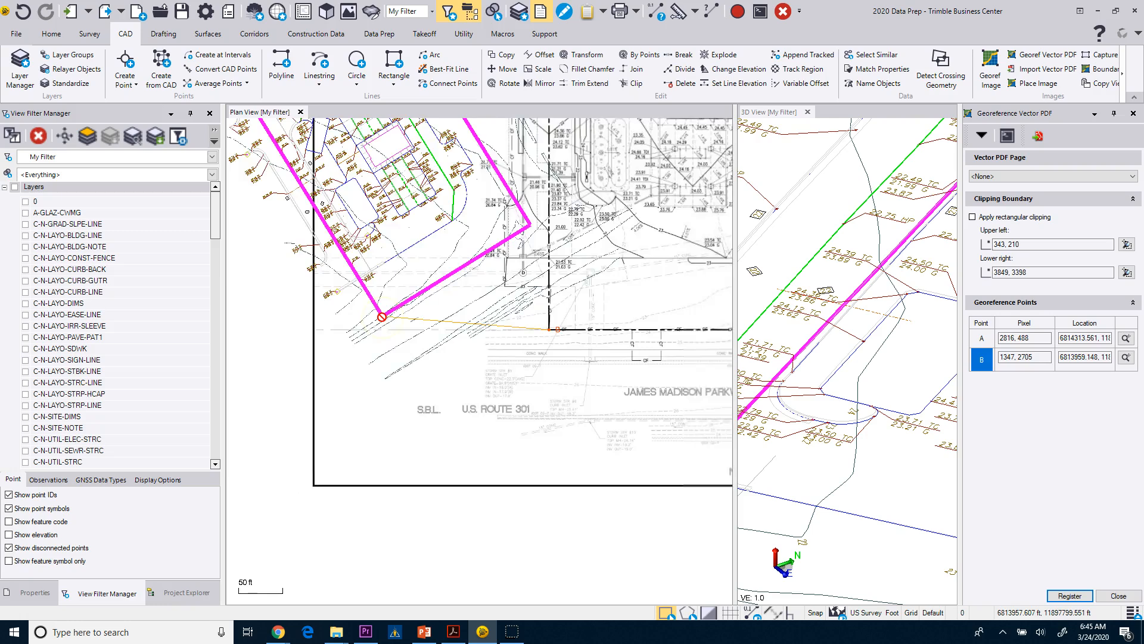
scroll(382, 317, "down", 3)
left_click(1061, 595)
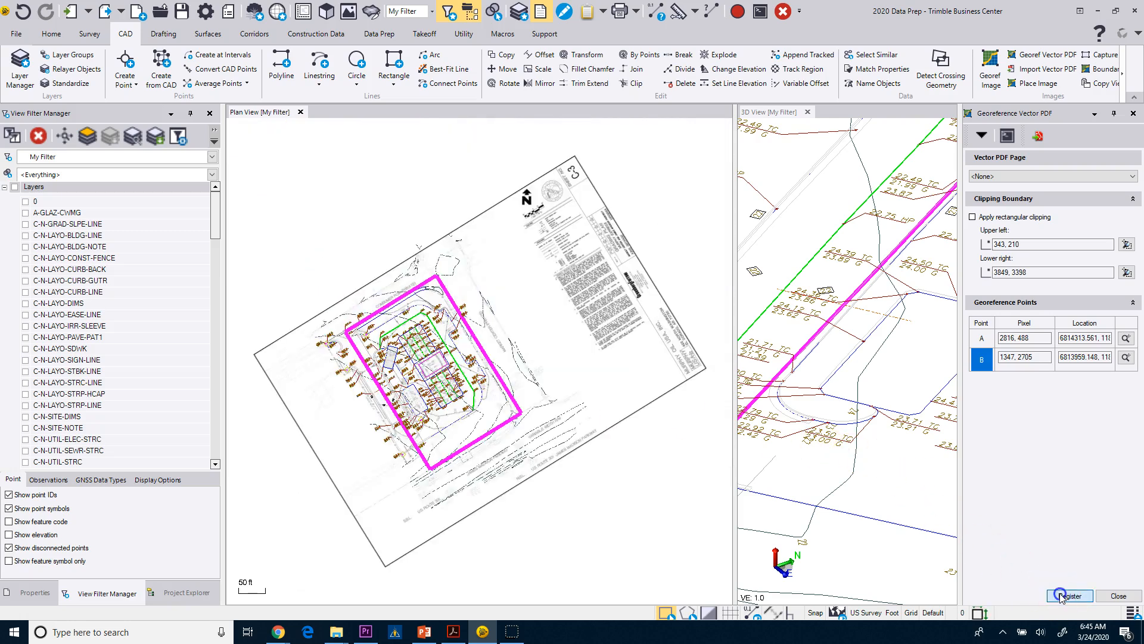
left_click(1119, 596)
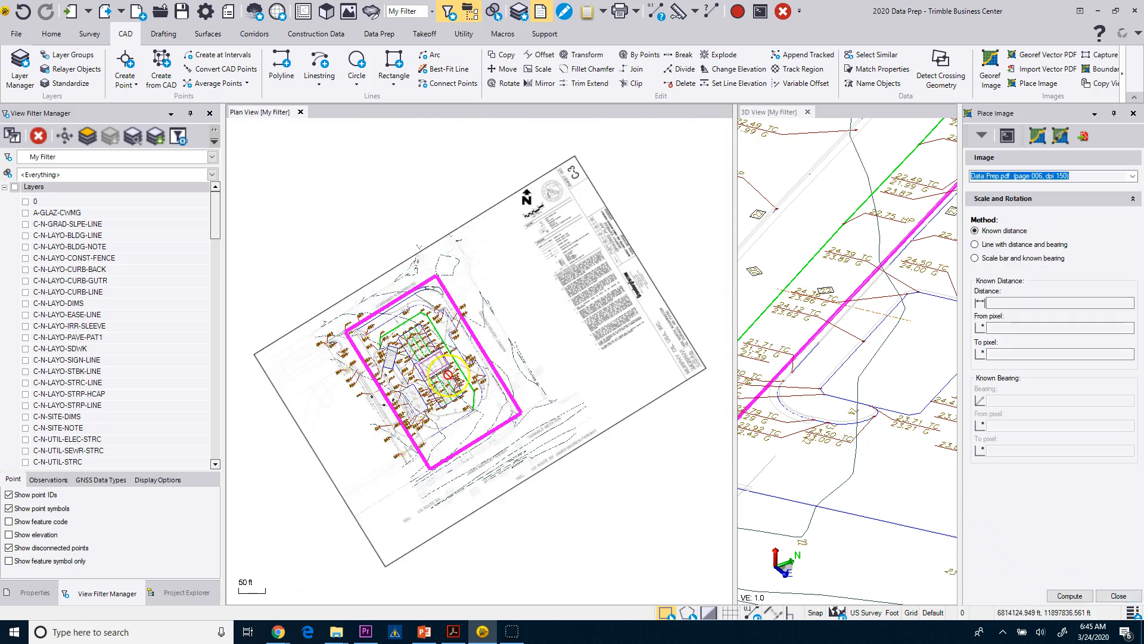
left_click(1100, 602)
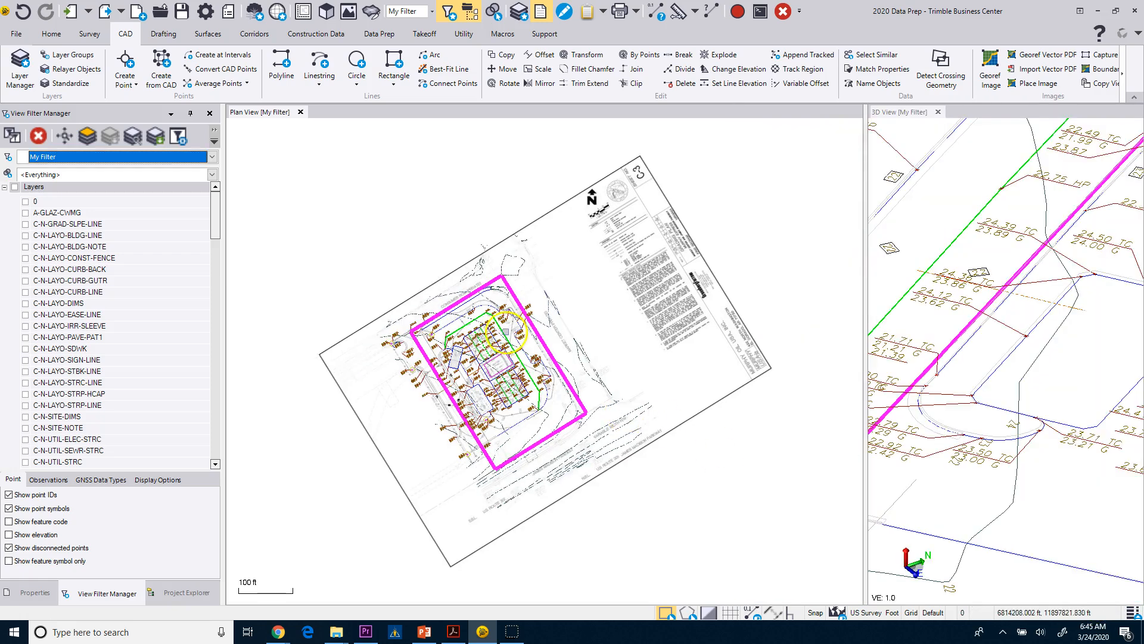
Step: Examine how the registered sheet aligns with the CAD linework and spot elevations around the building, pump islands, curbs and property line
scroll(476, 341, "up", 5)
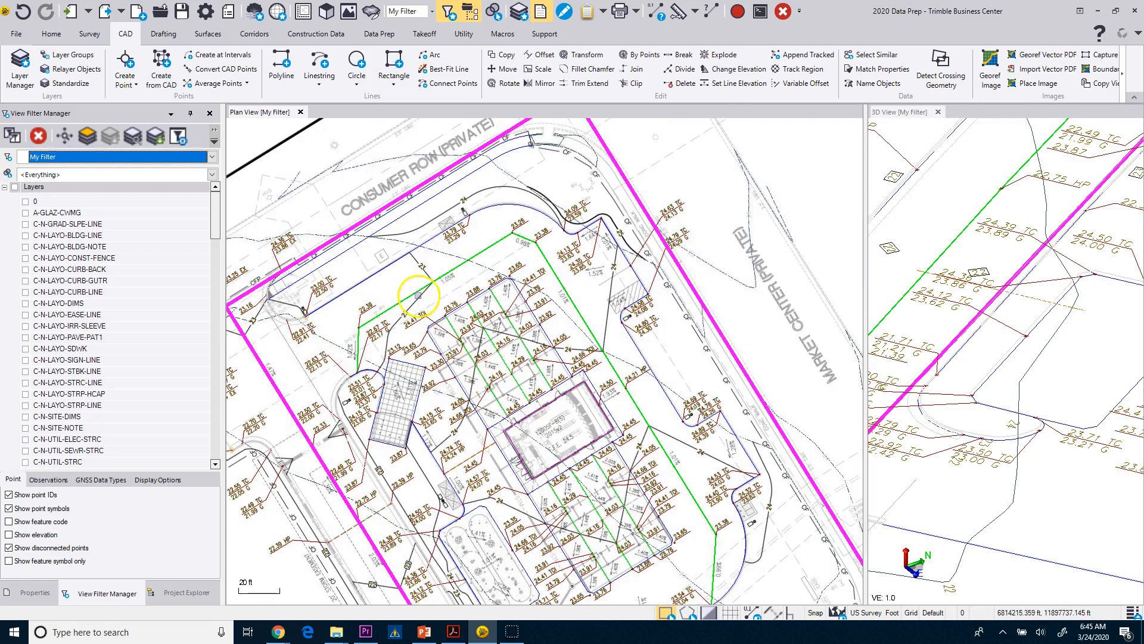
scroll(420, 297, "up", 6)
mouse_move(505, 377)
middle_mouse_down()
mouse_move(516, 334)
mouse_move(501, 245)
middle_mouse_up()
left_click(486, 186)
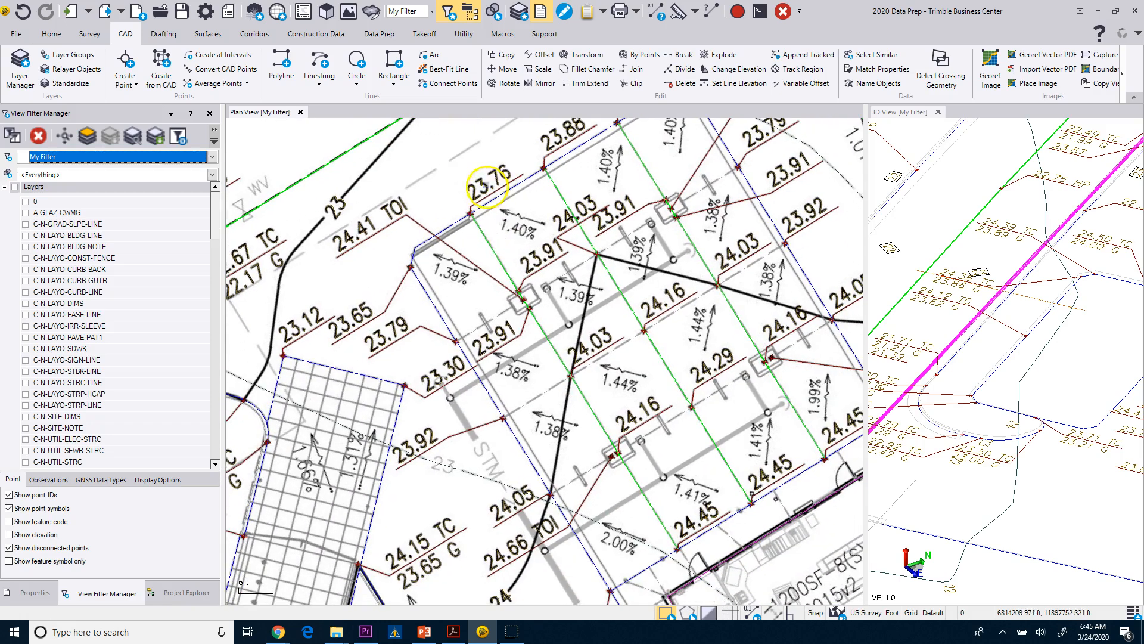
middle_click_drag(460, 388, 443, 279)
scroll(442, 280, "down", 1)
middle_click_drag(421, 325, 498, 303)
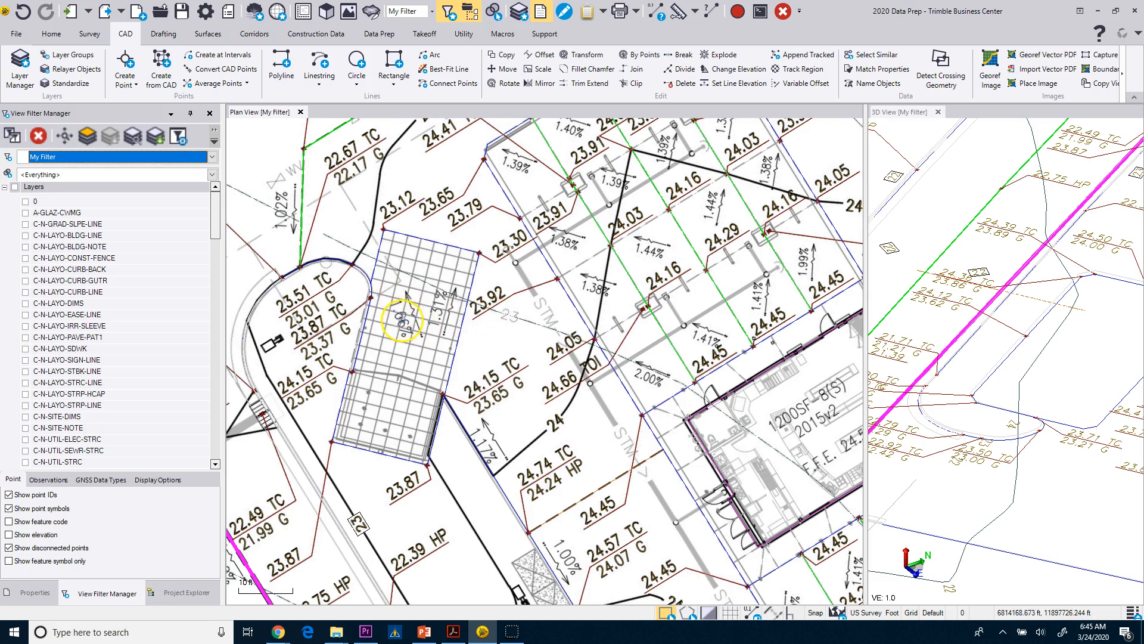
scroll(518, 322, "down", 2)
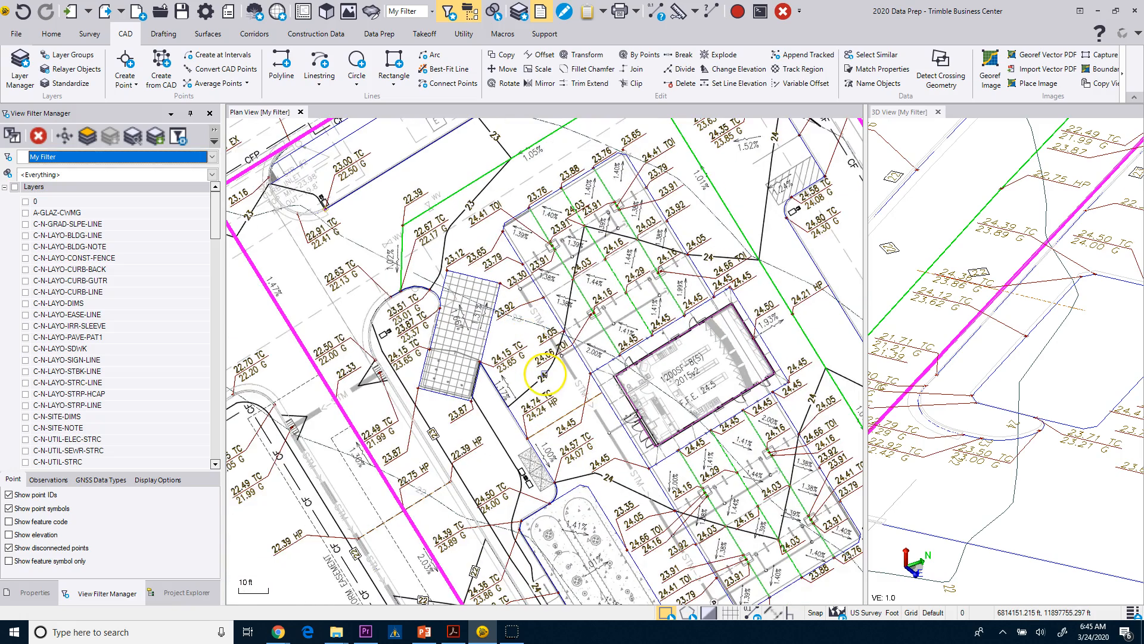
scroll(544, 375, "down", 4)
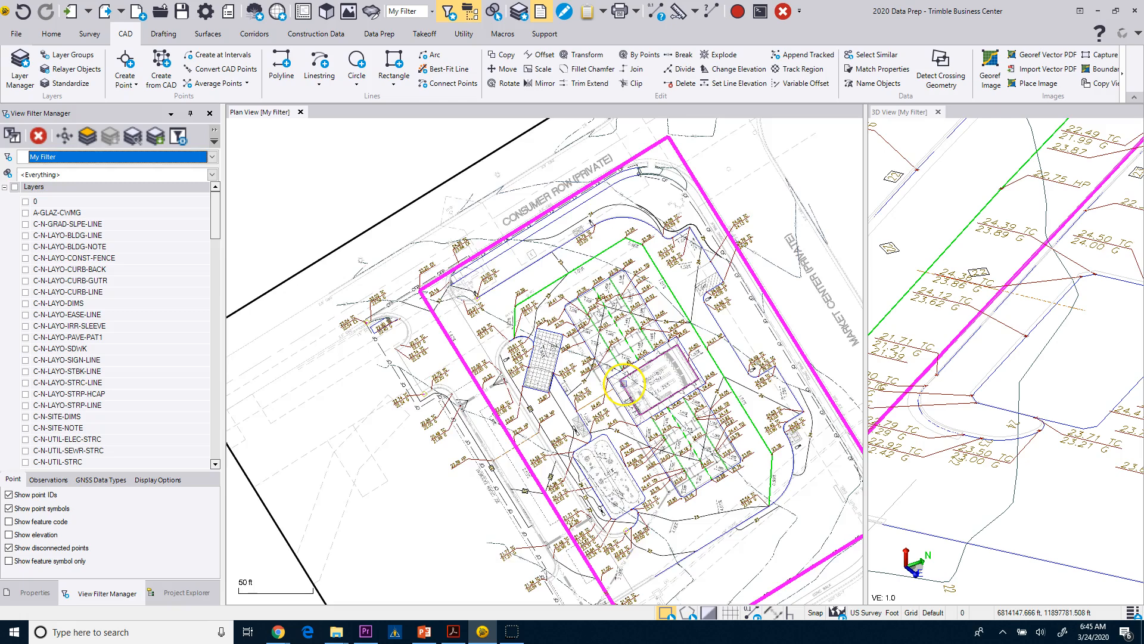
scroll(529, 320, "up", 4)
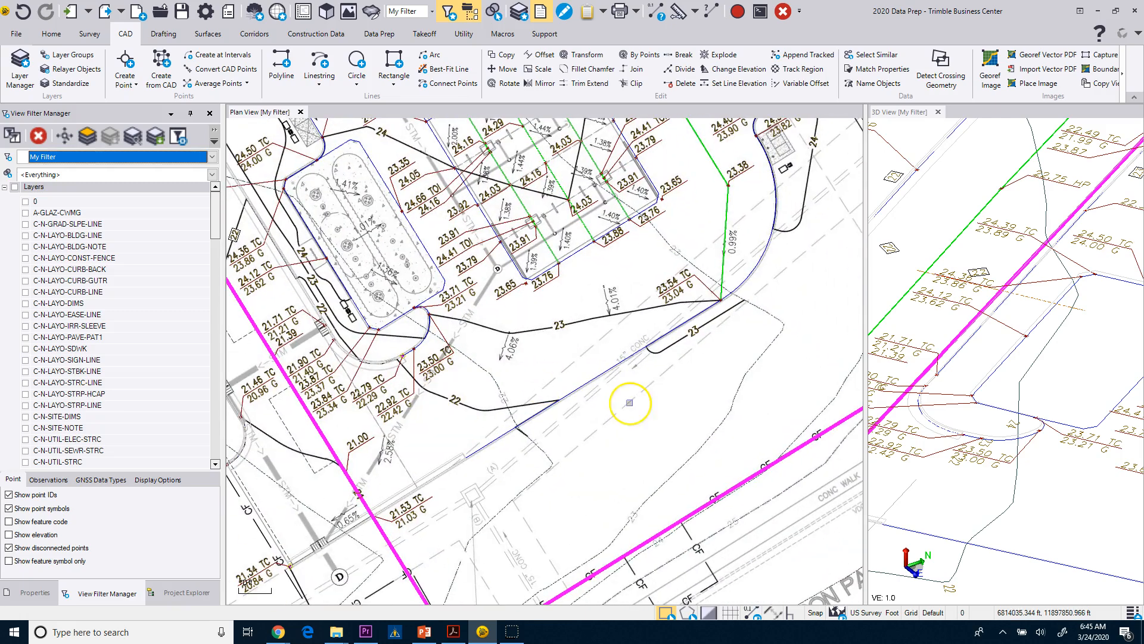
scroll(668, 373, "down", 2)
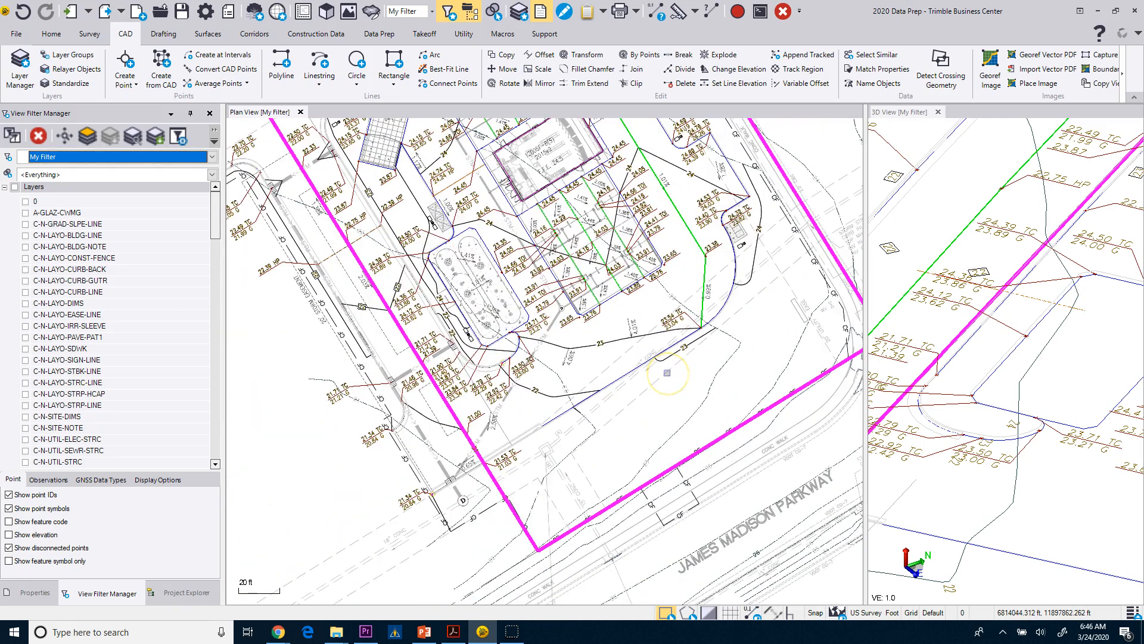
scroll(667, 373, "down", 3)
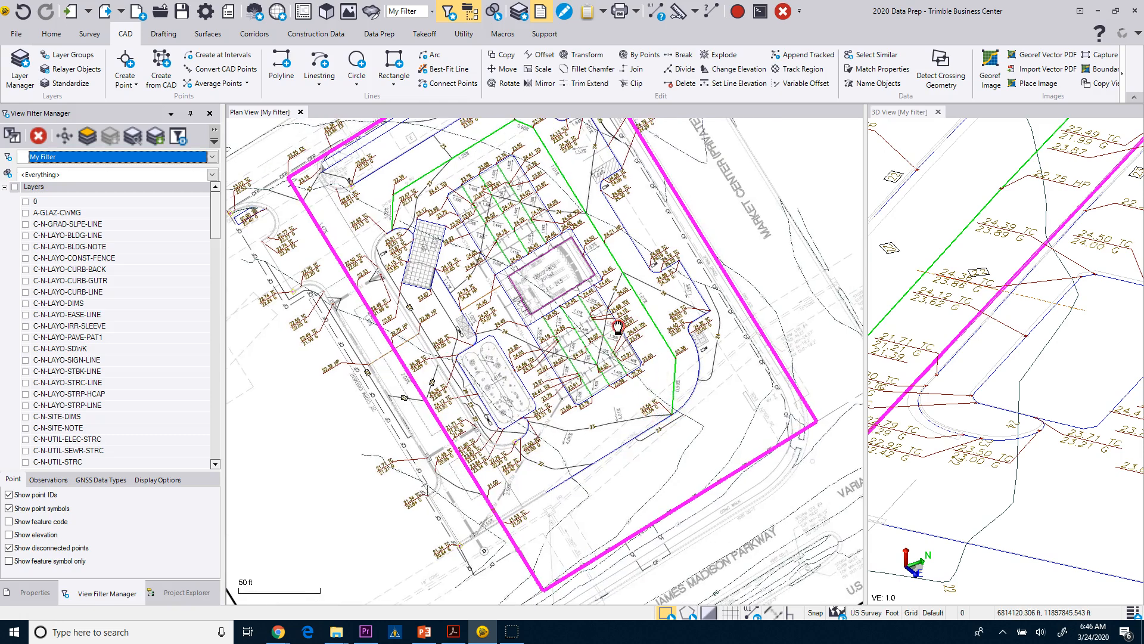
middle_click_drag(618, 326, 617, 393)
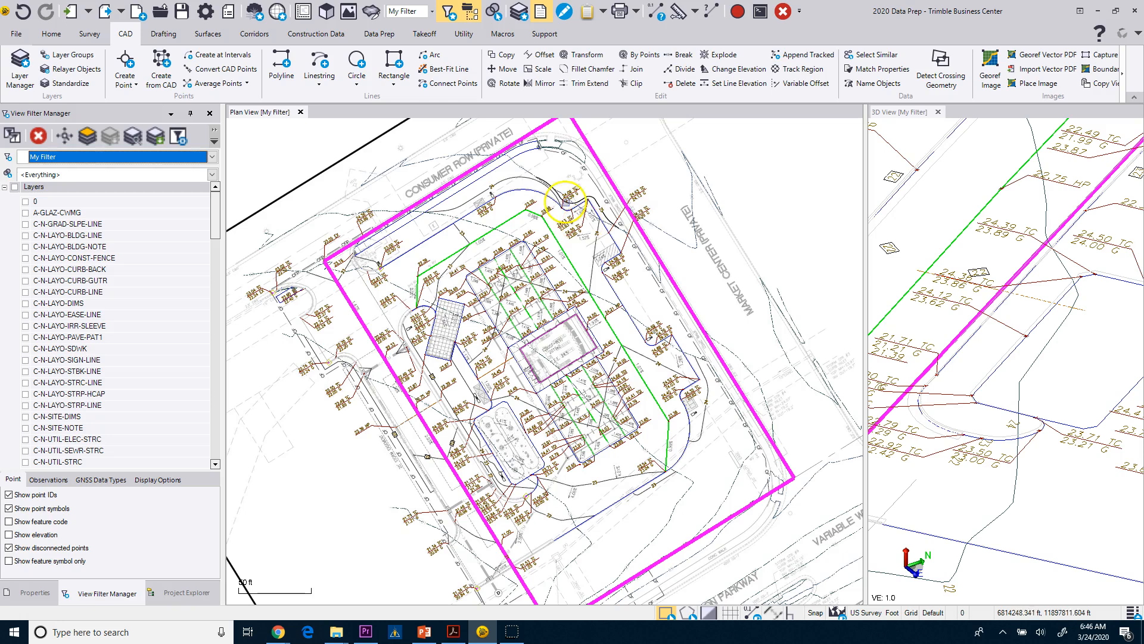
scroll(547, 336, "down", 2)
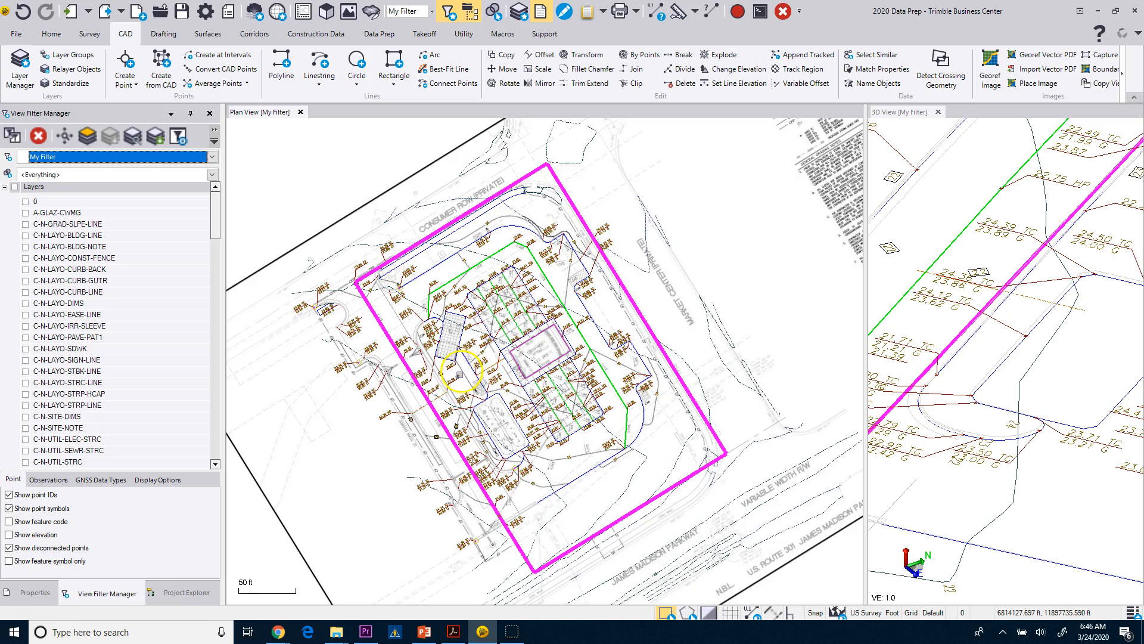
middle_click_drag(460, 375, 486, 373)
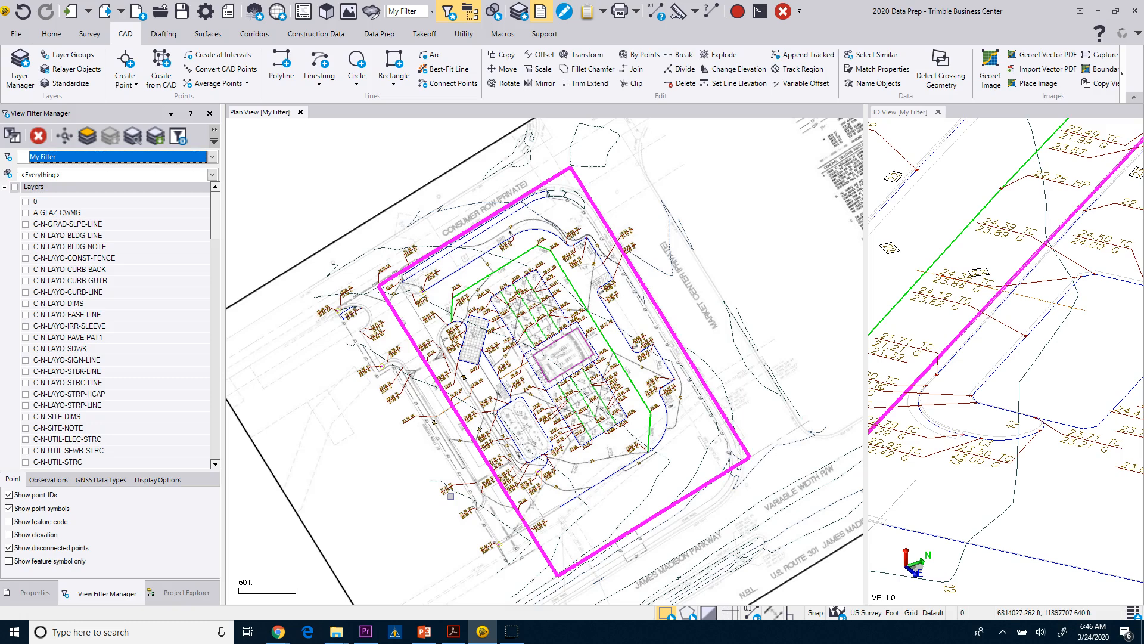
Step: Hide the Georeferenced Images group in the view filter
left_click_drag(216, 222, 218, 464)
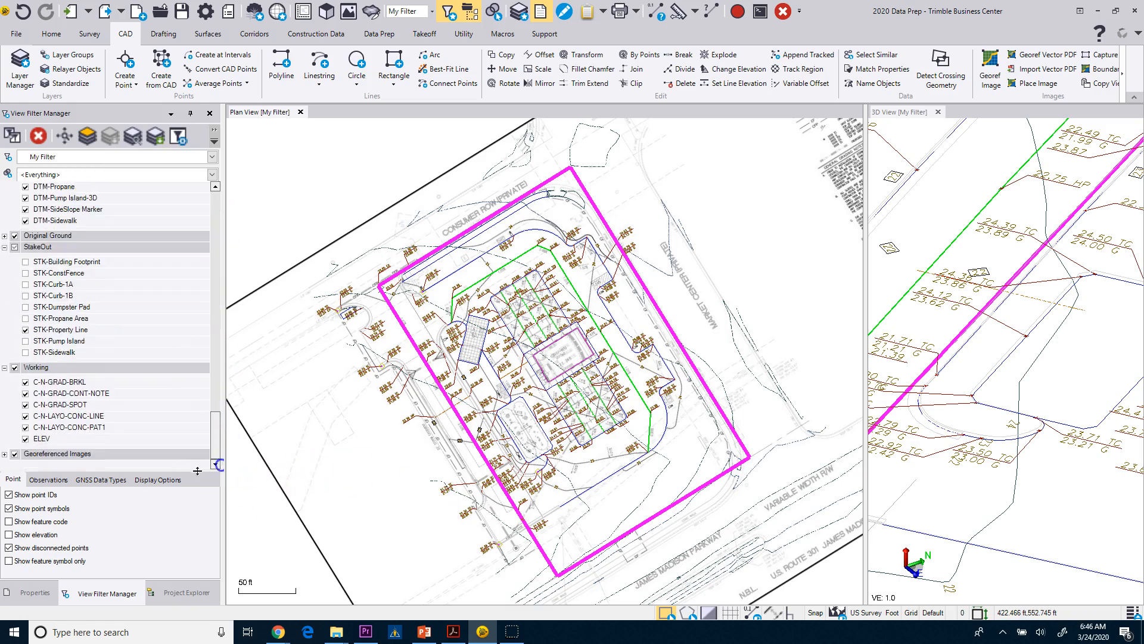
left_click(15, 454)
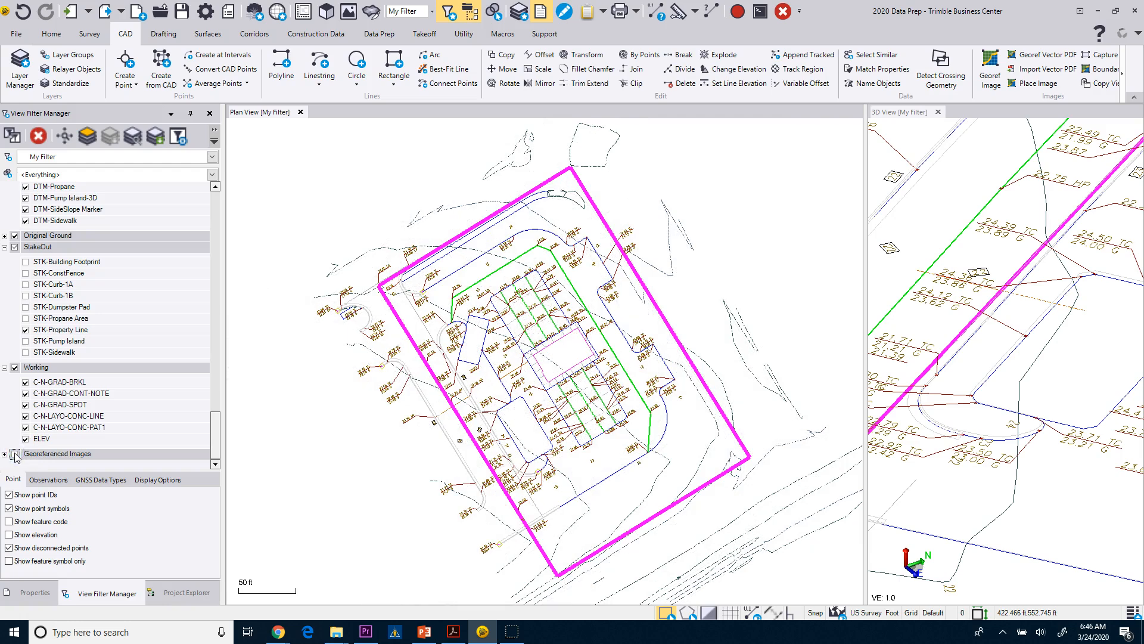